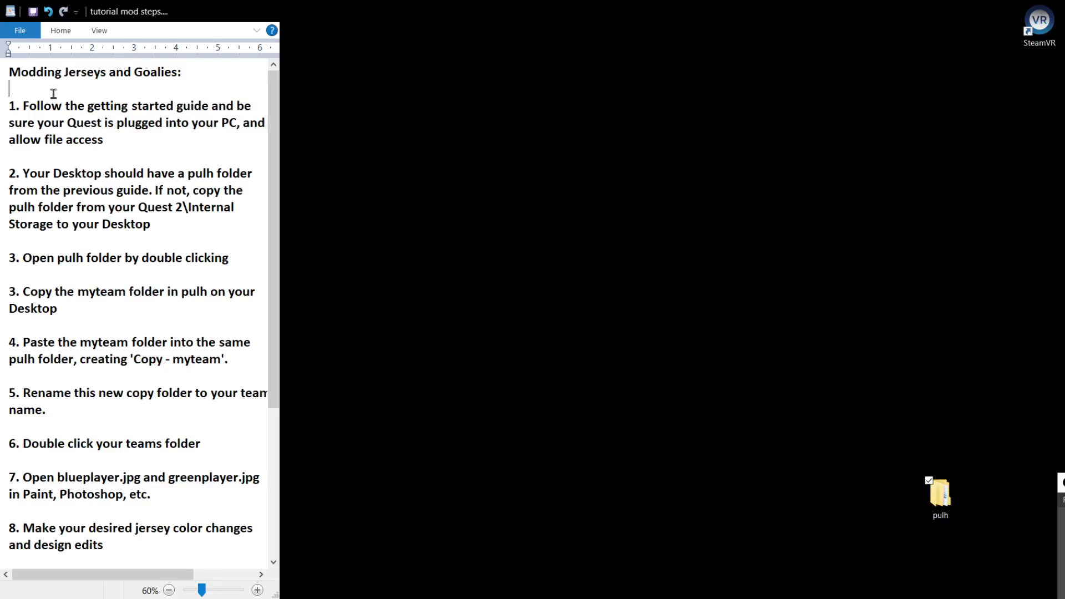
Highlight the first three tutorial steps about opening the pulh folder.
{"action": "triple_click", "coordinate": [71, 108]}
{"action": "triple_click", "coordinate": [132, 144]}
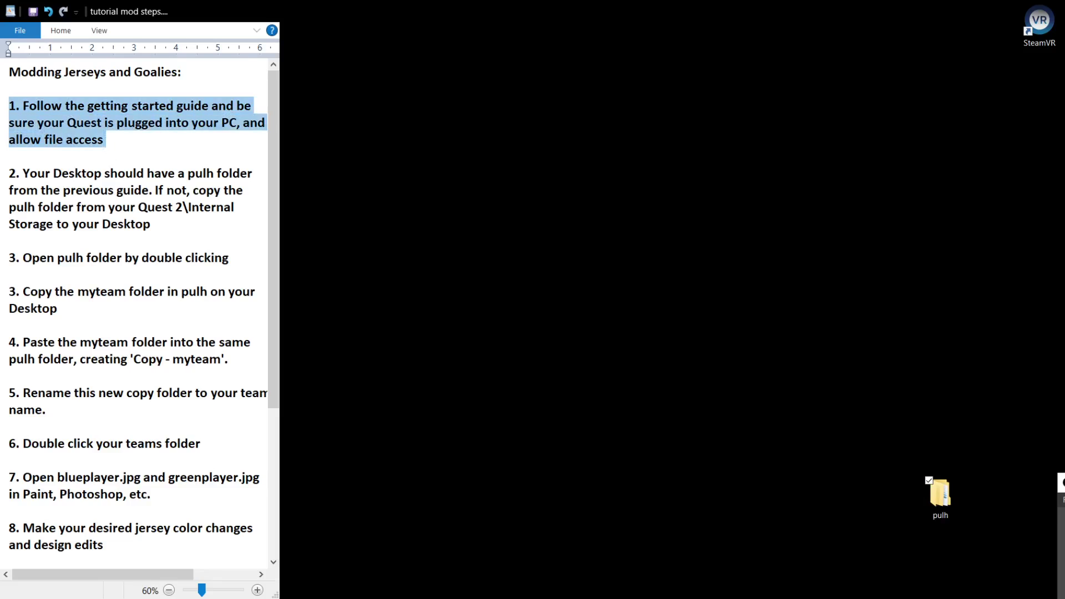
{"action": "left_click", "coordinate": [146, 164]}
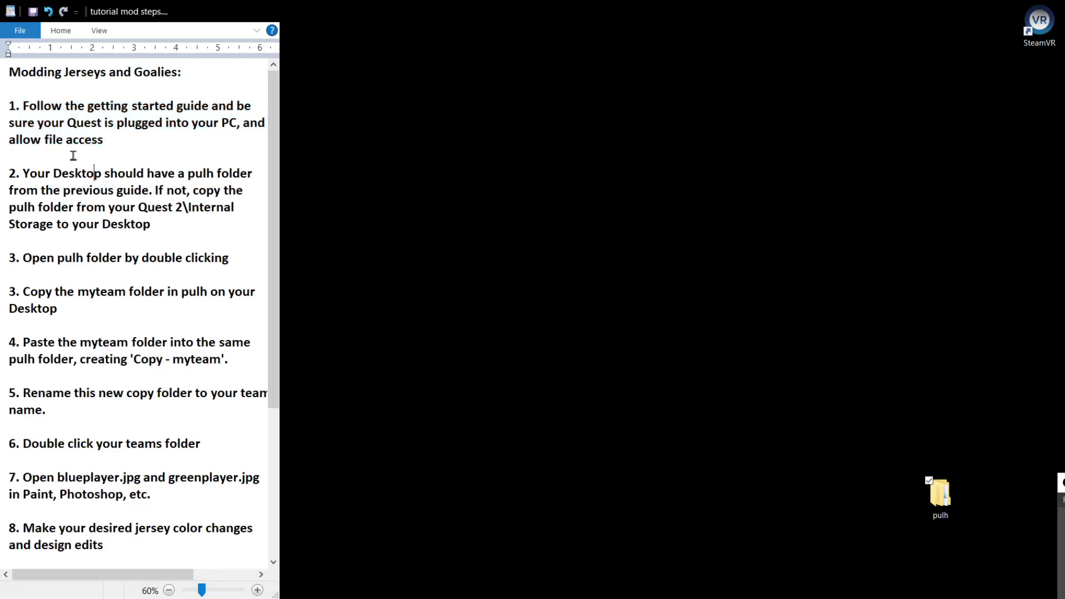
{"action": "triple_click", "coordinate": [120, 139]}
{"action": "left_click", "coordinate": [145, 149]}
{"action": "left_click_drag", "start_coordinate": [39, 159], "coordinate": [169, 225]}
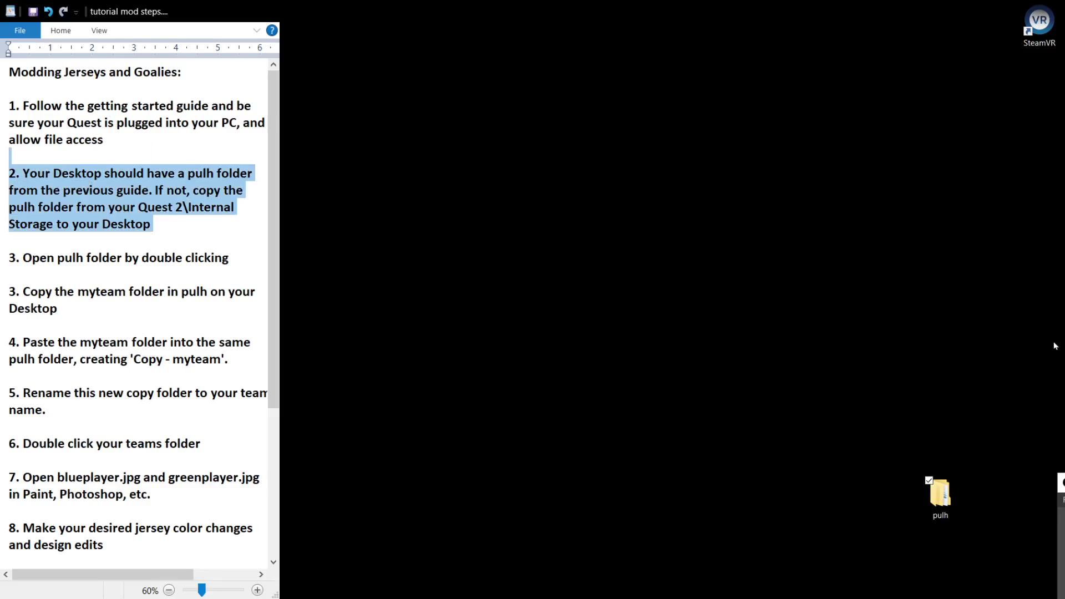
{"action": "left_click", "coordinate": [122, 258]}
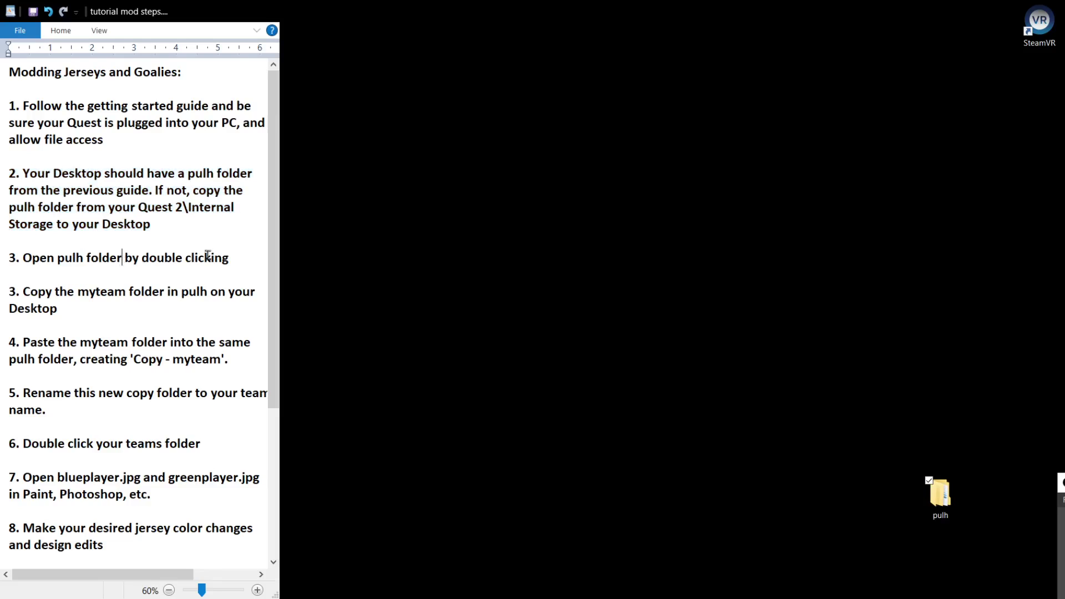
{"action": "left_click_drag", "start_coordinate": [230, 257], "coordinate": [2, 341]}
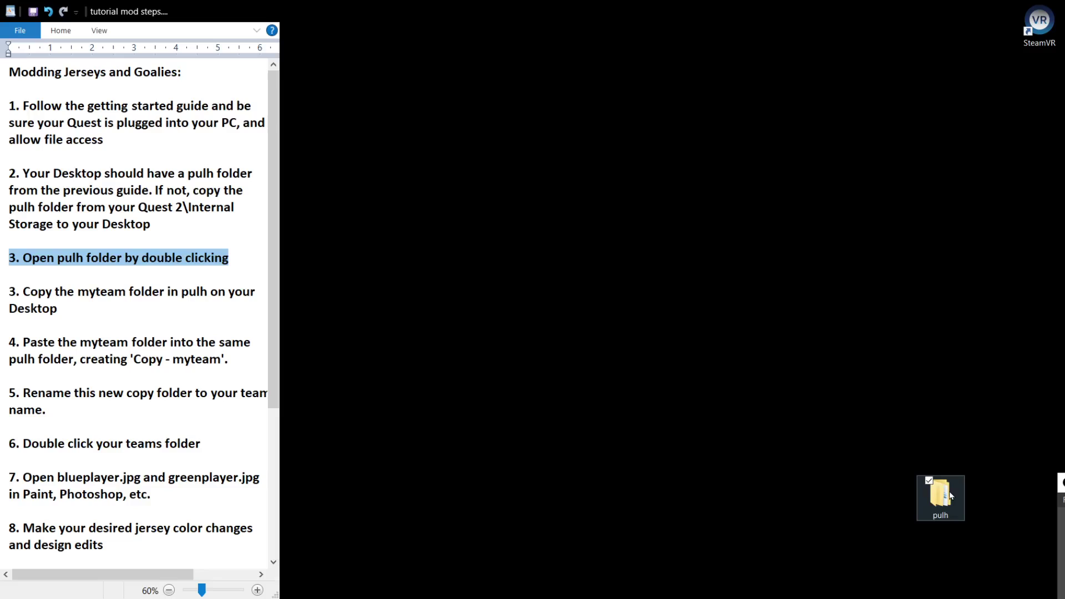
Open the pulh folder from the desktop, move its window right, and select myteam.
{"action": "double_click", "coordinate": [940, 495]}
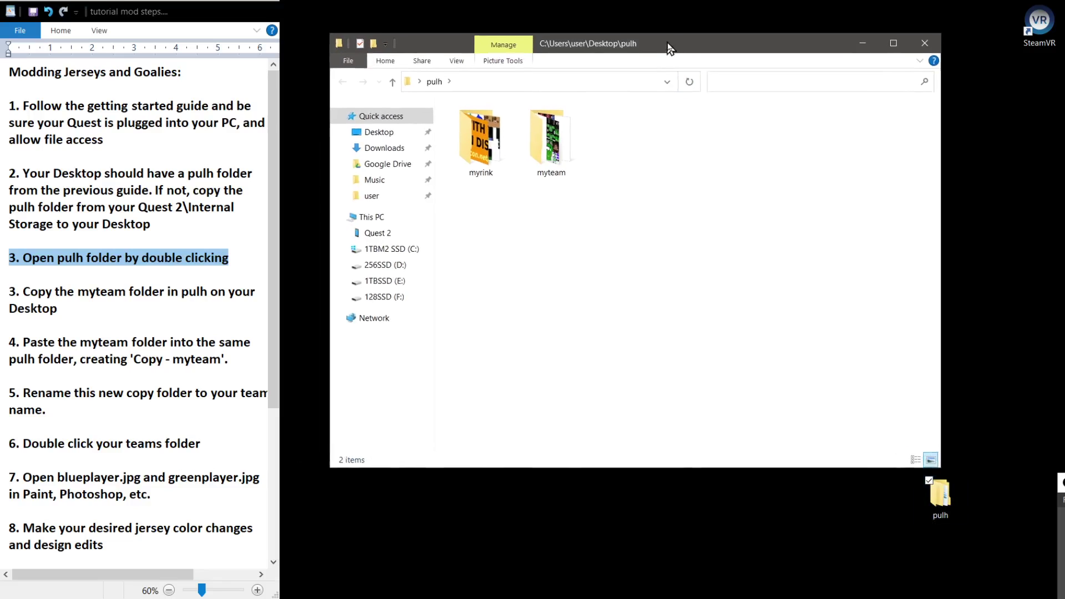
{"action": "left_click_drag", "start_coordinate": [639, 38], "coordinate": [711, 55]}
{"action": "left_click", "coordinate": [537, 188]}
{"action": "left_click", "coordinate": [592, 163]}
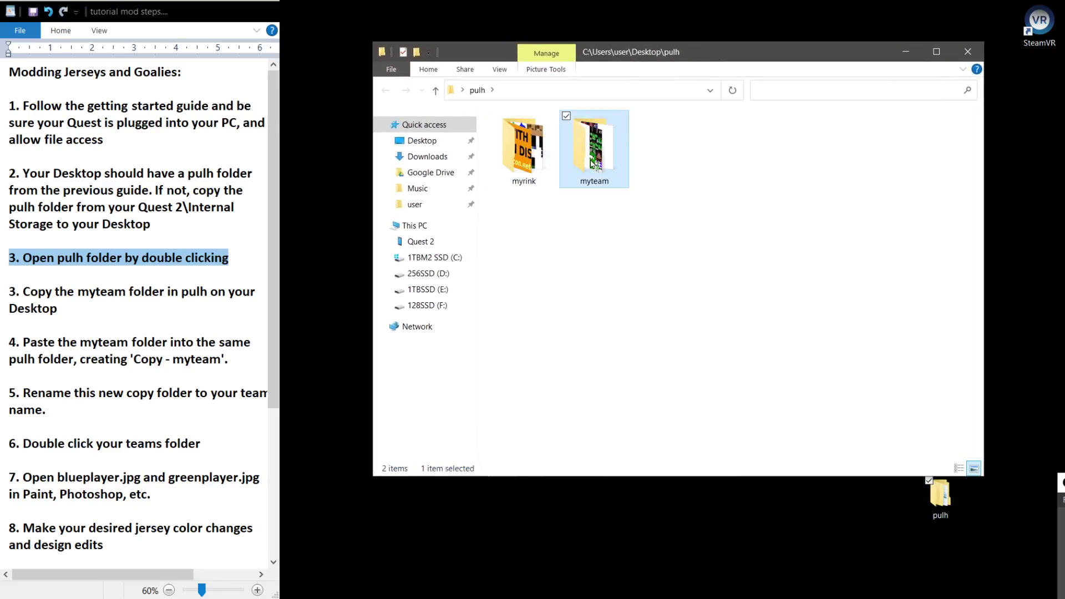
{"action": "left_click", "coordinate": [607, 266]}
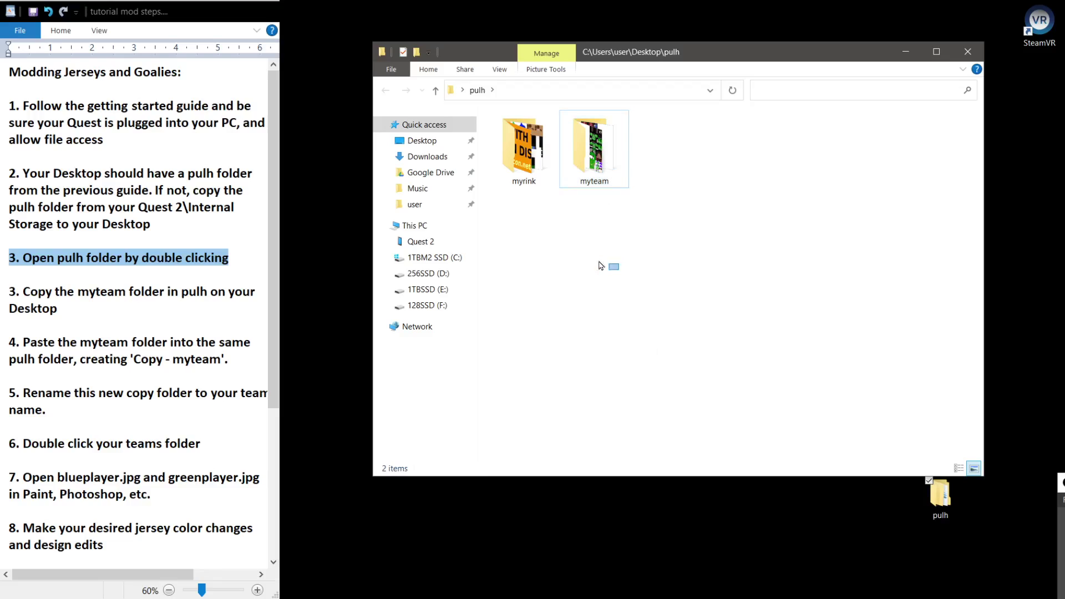
{"action": "left_click", "coordinate": [597, 155]}
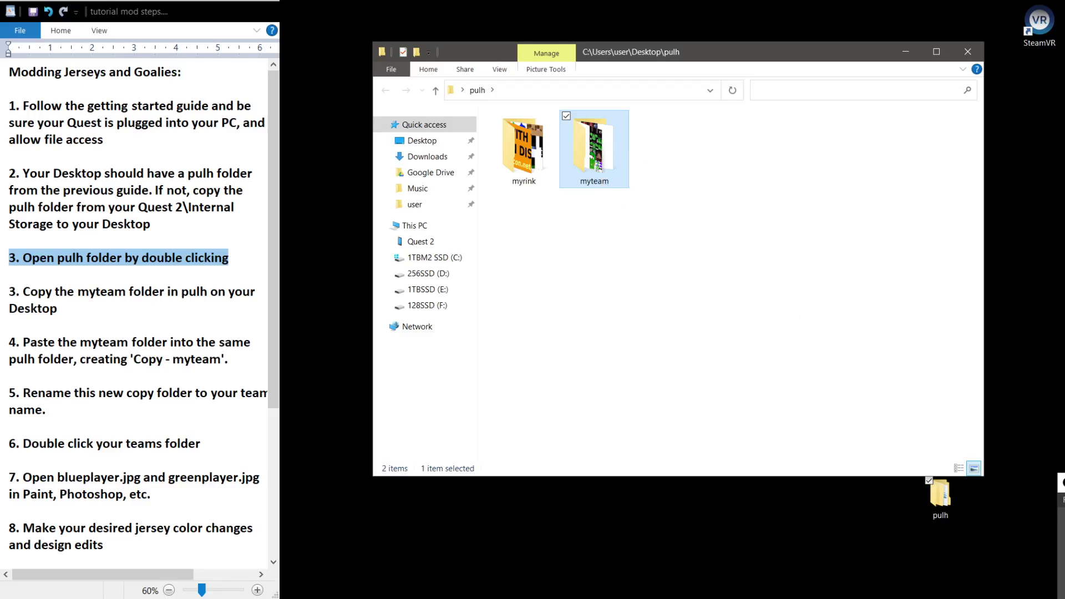
Copy the myteam folder and paste a duplicate into pulh.
{"action": "double_click", "coordinate": [33, 308]}
{"action": "left_click_drag", "start_coordinate": [11, 291], "coordinate": [105, 317]}
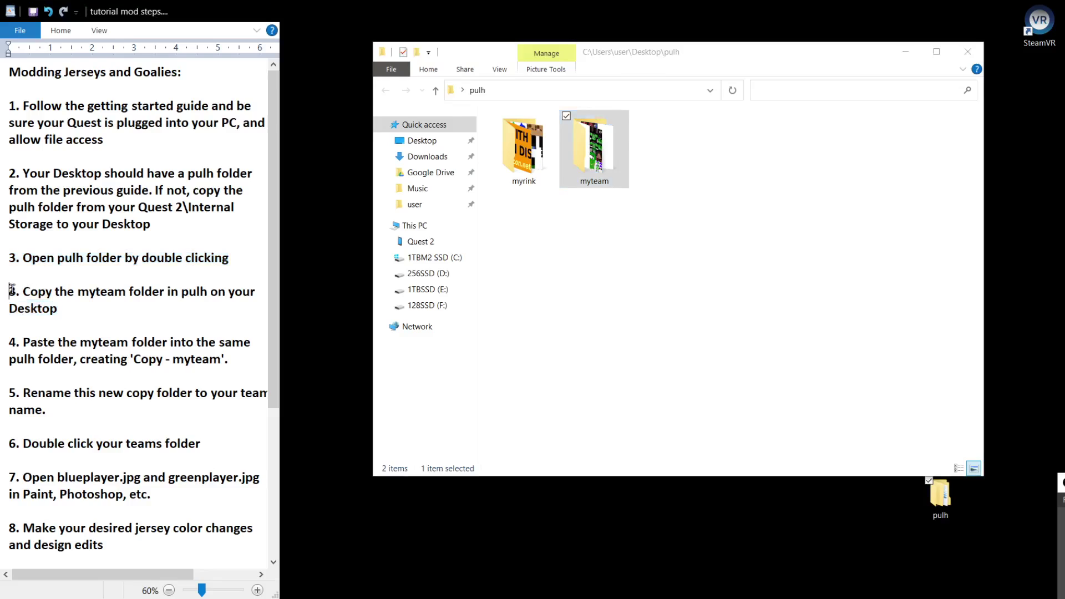
{"action": "right_click", "coordinate": [599, 149]}
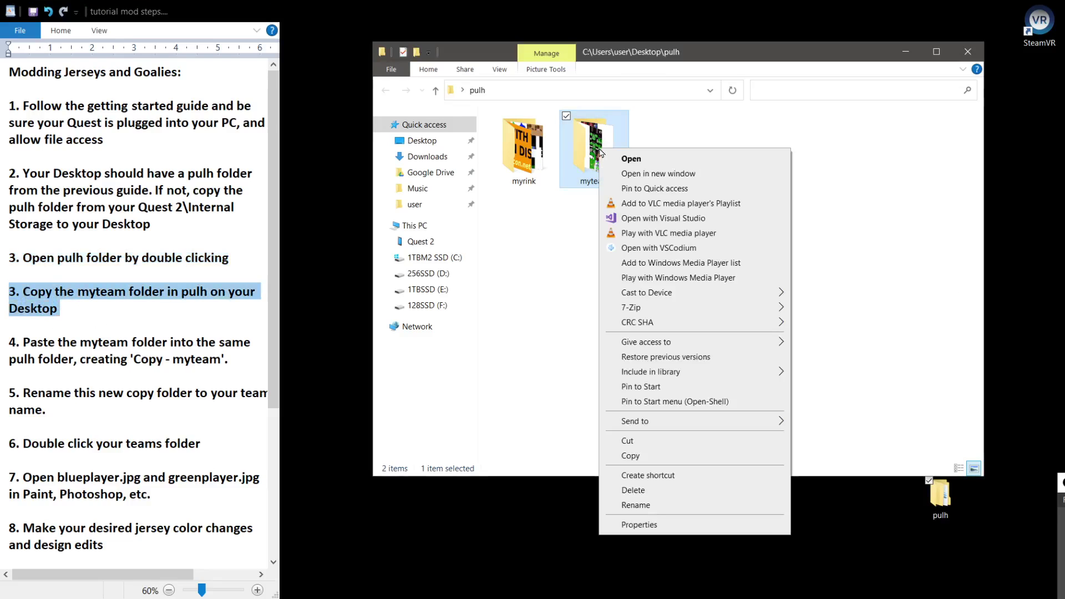
{"action": "left_click", "coordinate": [640, 458]}
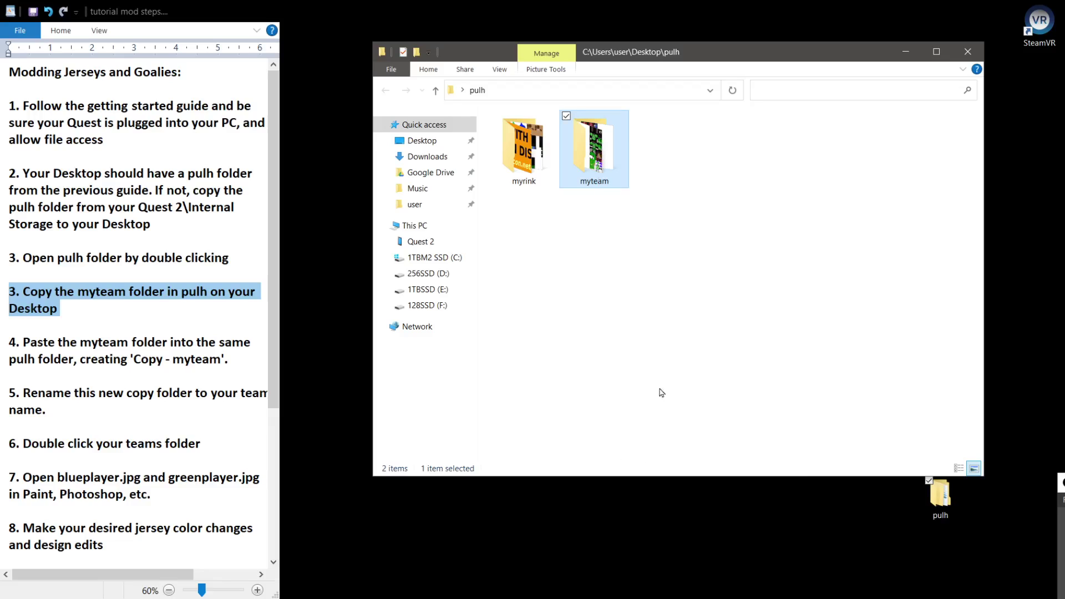
{"action": "right_click", "coordinate": [700, 222]}
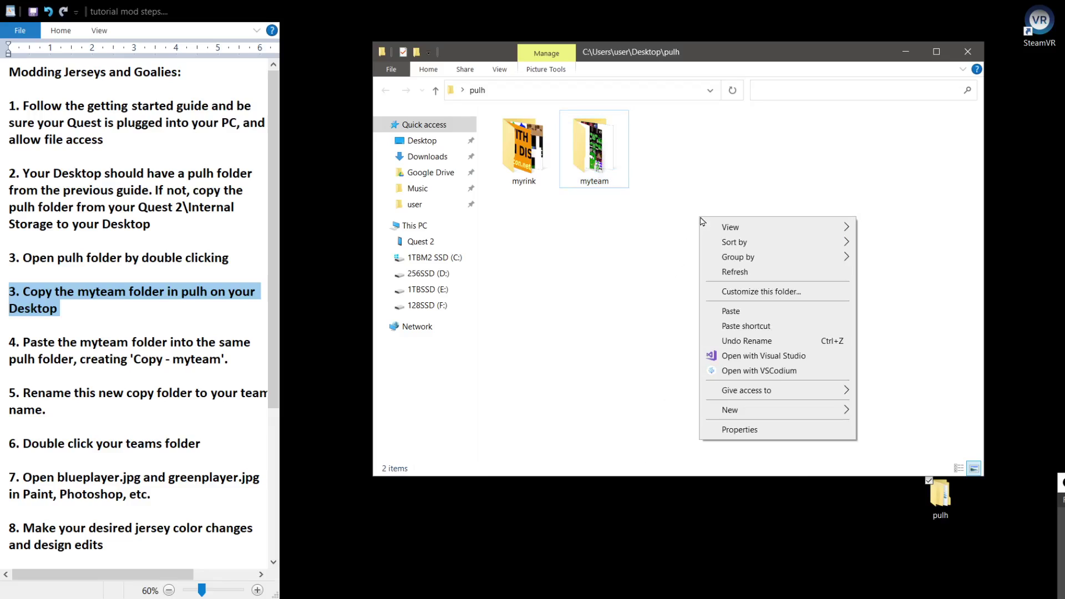
{"action": "left_click", "coordinate": [728, 311]}
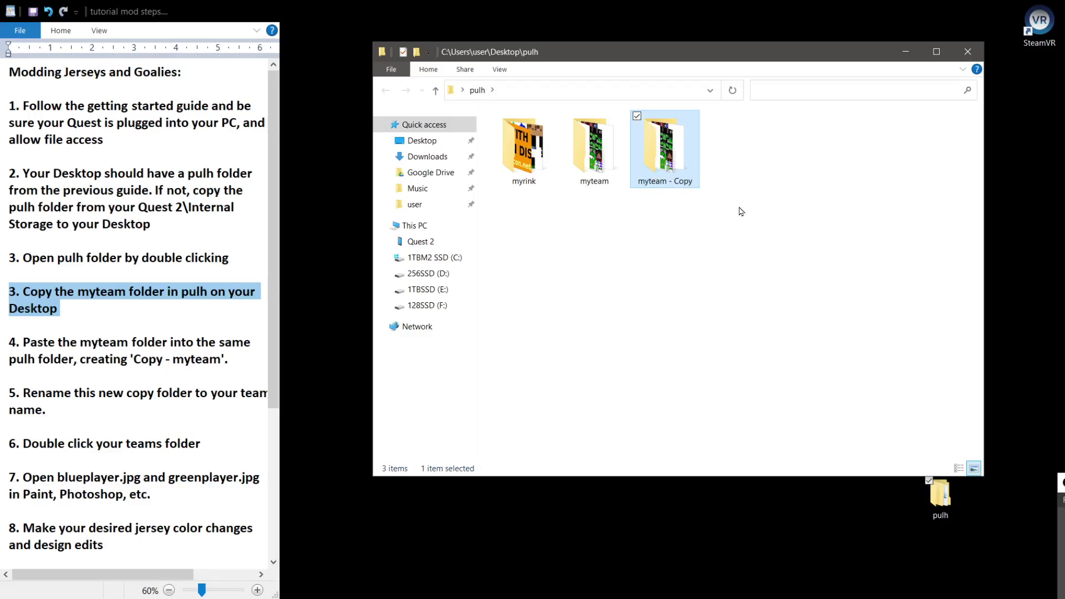
Rename 'myteam - Copy' to Wraiths.
{"action": "right_click", "coordinate": [661, 174]}
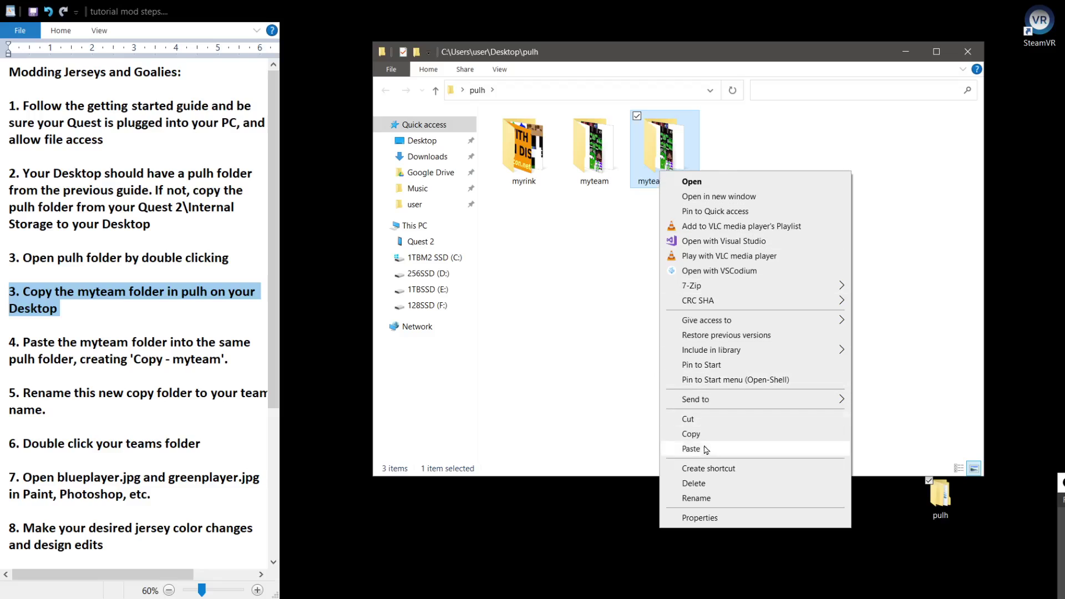
{"action": "left_click", "coordinate": [698, 501]}
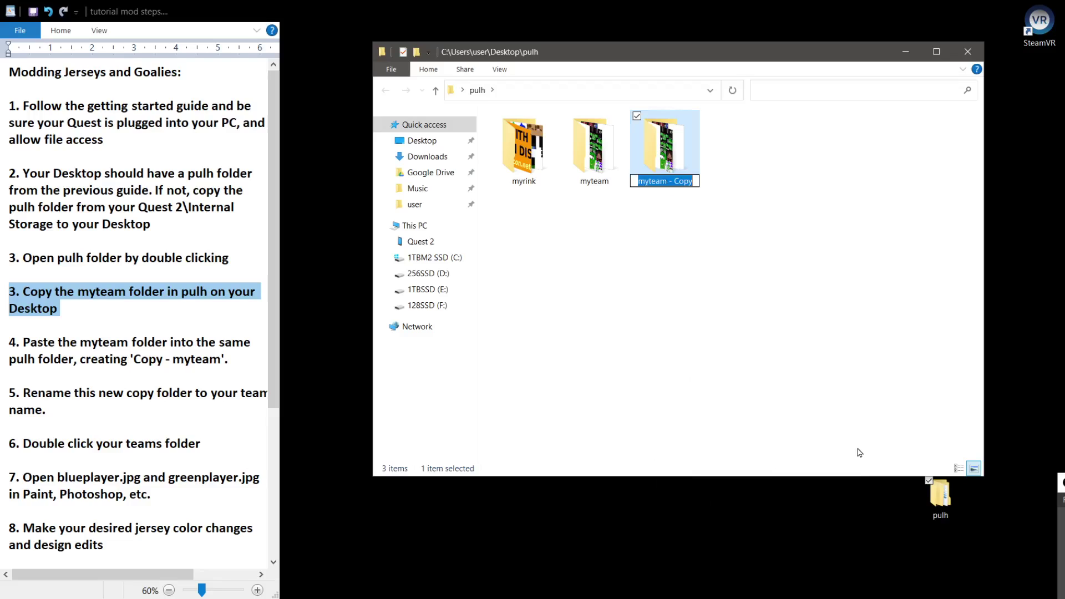
{"action": "type", "text": "Wraiths"}
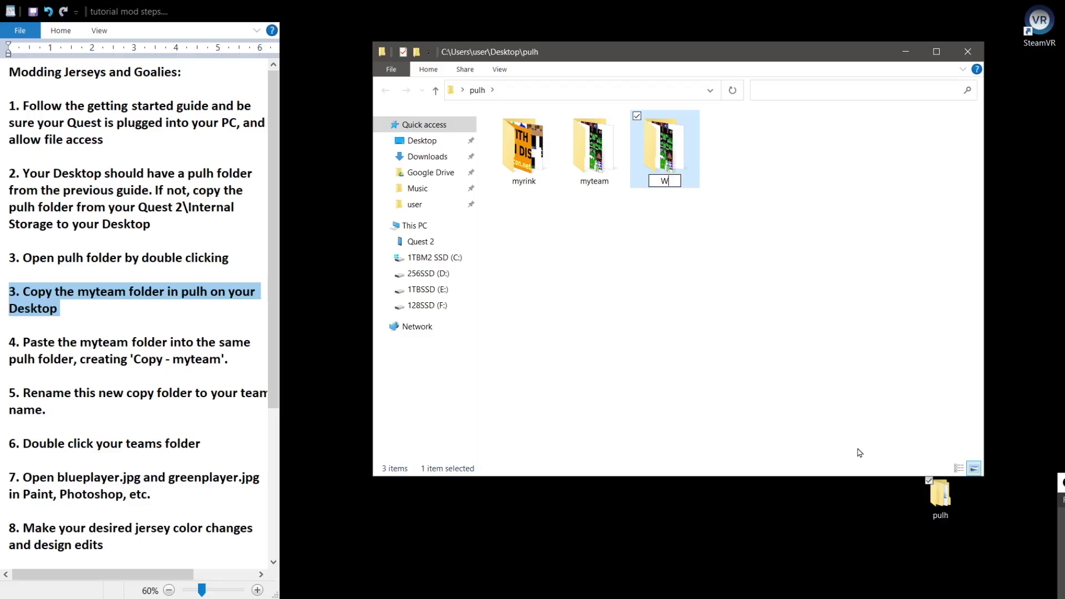
{"action": "key", "text": "Return"}
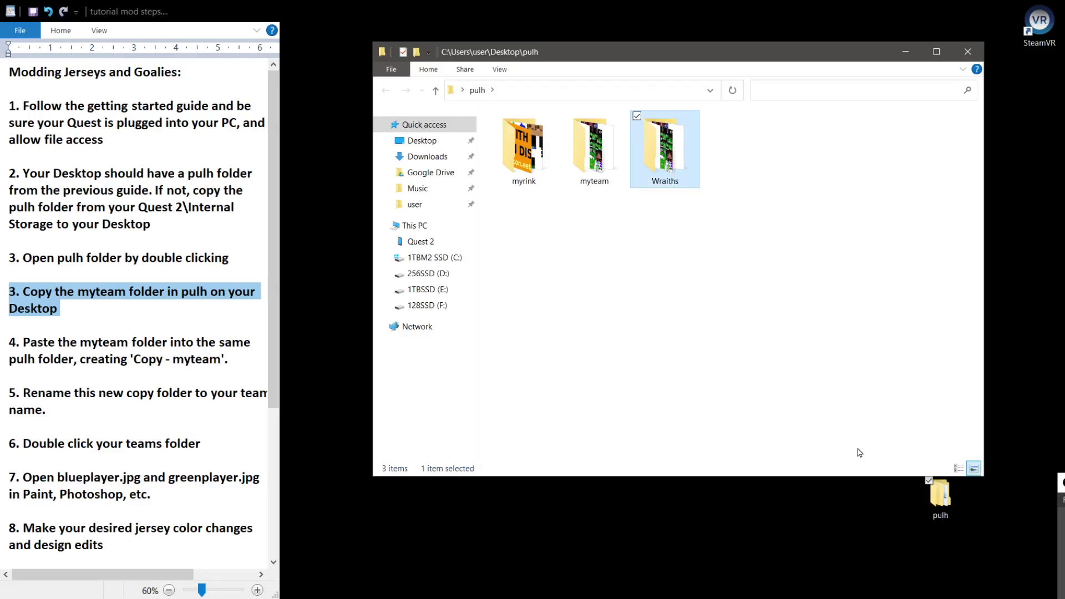
{"action": "left_click", "coordinate": [737, 272]}
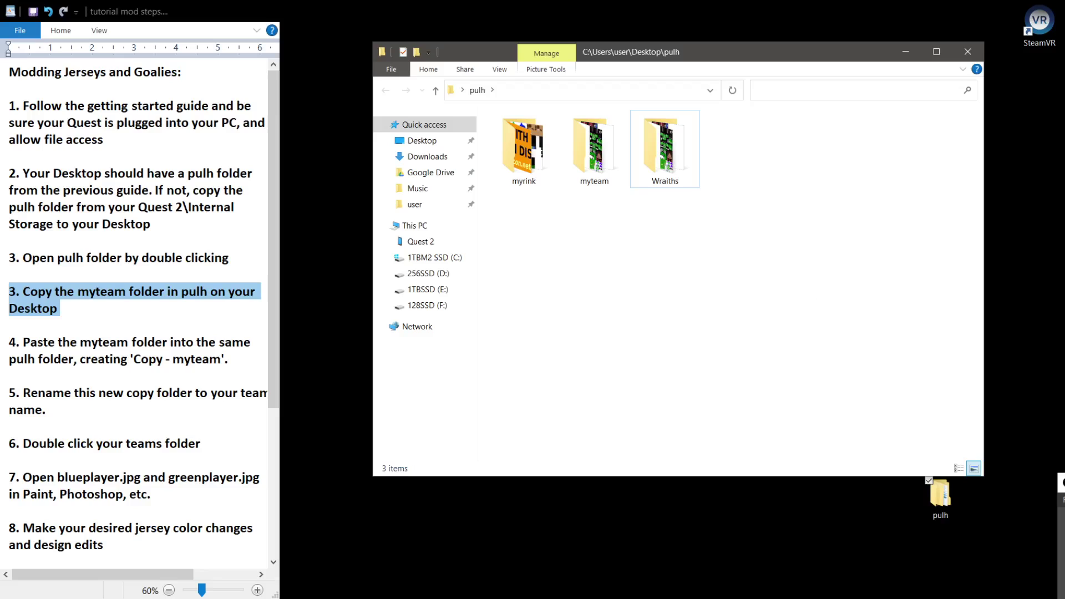
{"action": "left_click_drag", "start_coordinate": [274, 287], "coordinate": [244, 435]}
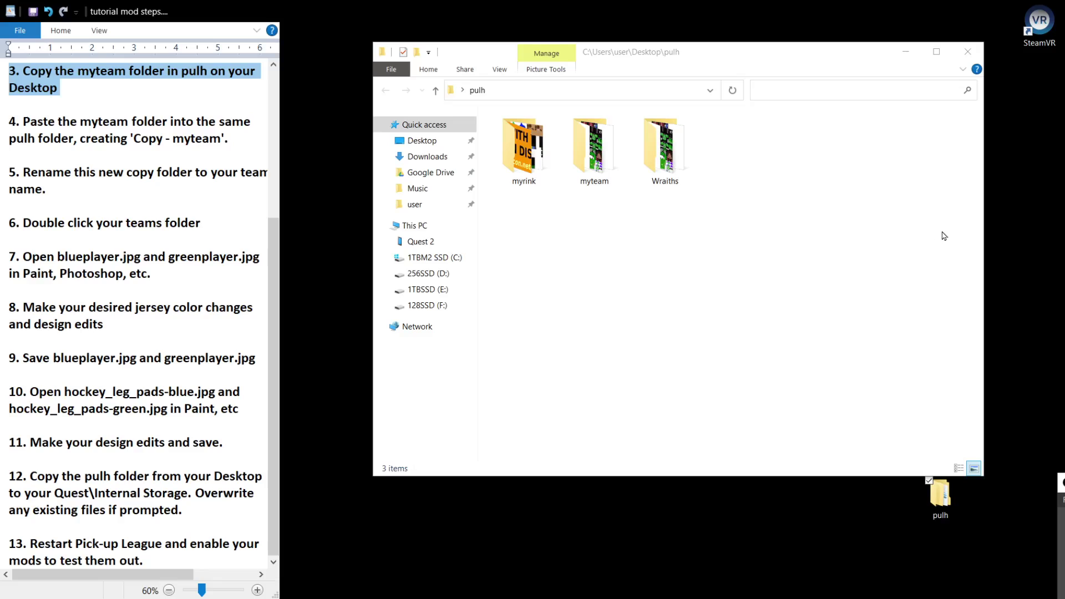
{"action": "left_click", "coordinate": [664, 150]}
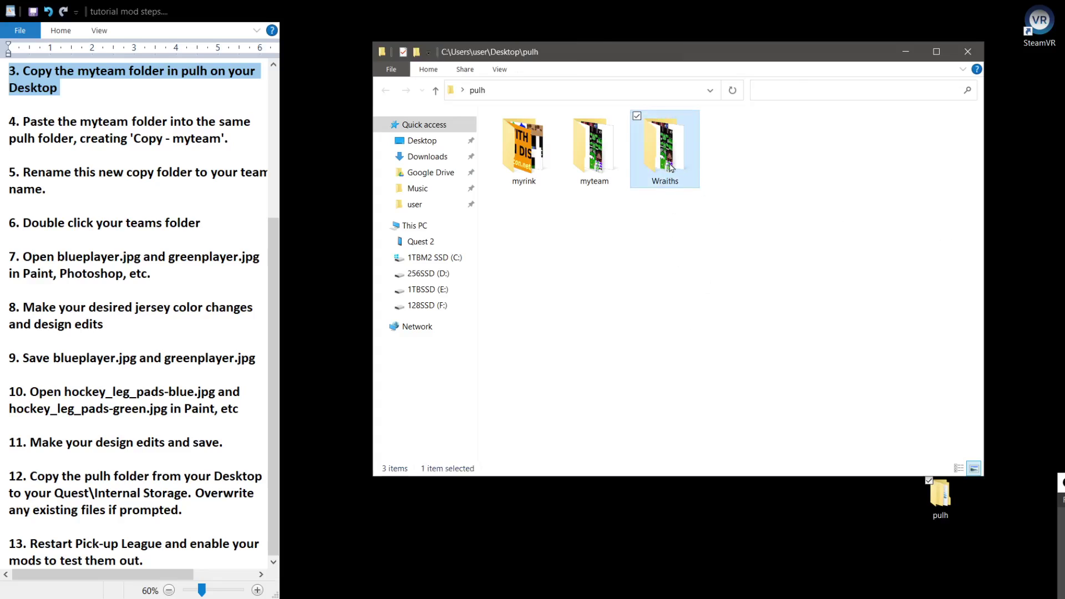
Open the Wraiths folder, browse its textures, and open blueplayer.jpg in paint.net.
{"action": "double_click", "coordinate": [669, 166]}
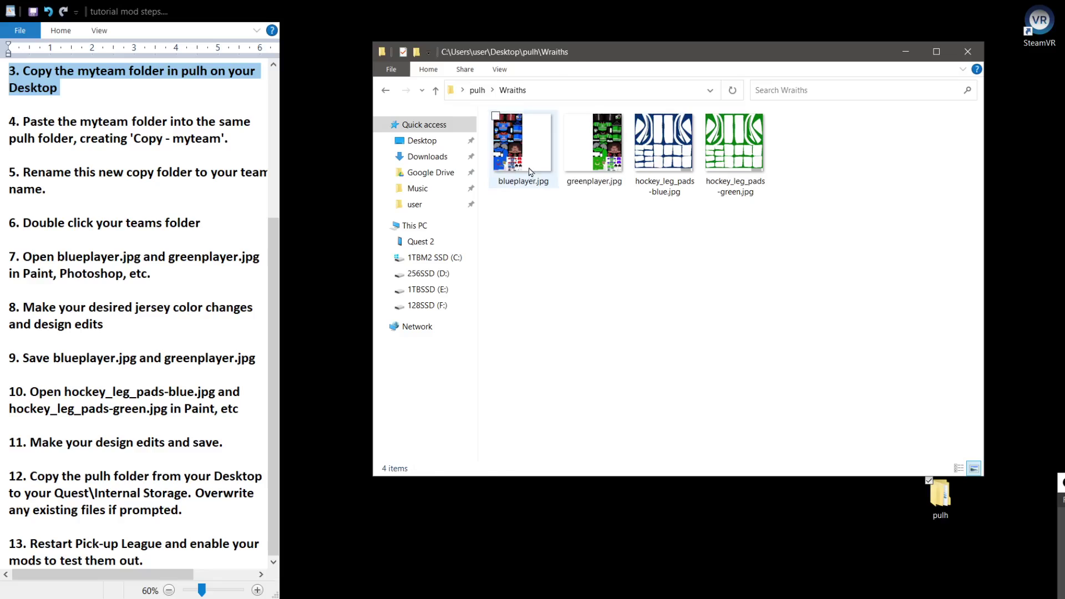
{"action": "left_click", "coordinate": [595, 159]}
{"action": "left_click", "coordinate": [665, 158]}
{"action": "left_click", "coordinate": [724, 157]}
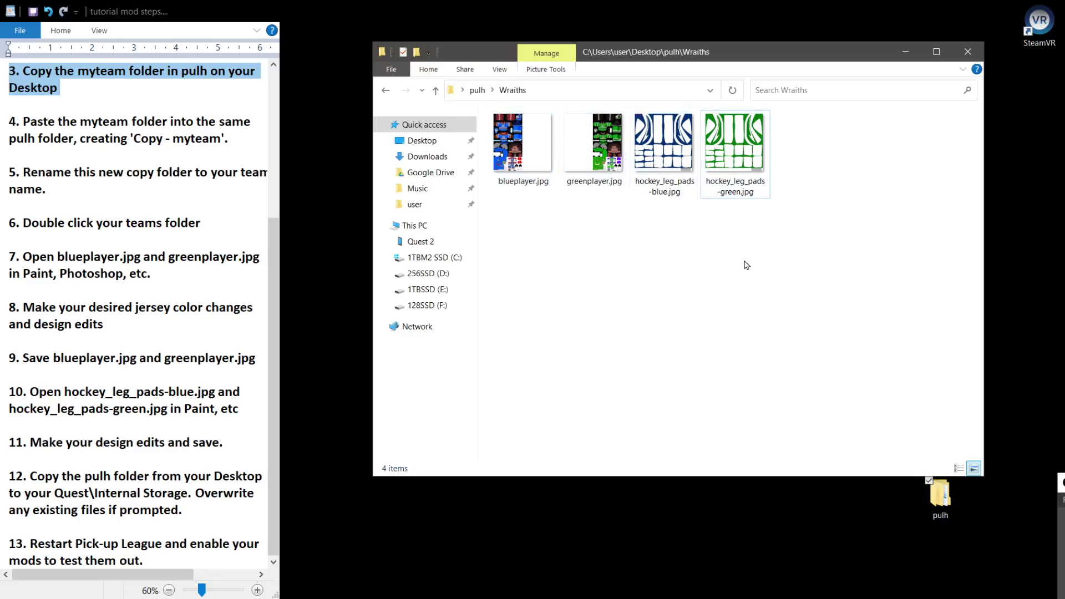
{"action": "right_click", "coordinate": [535, 149]}
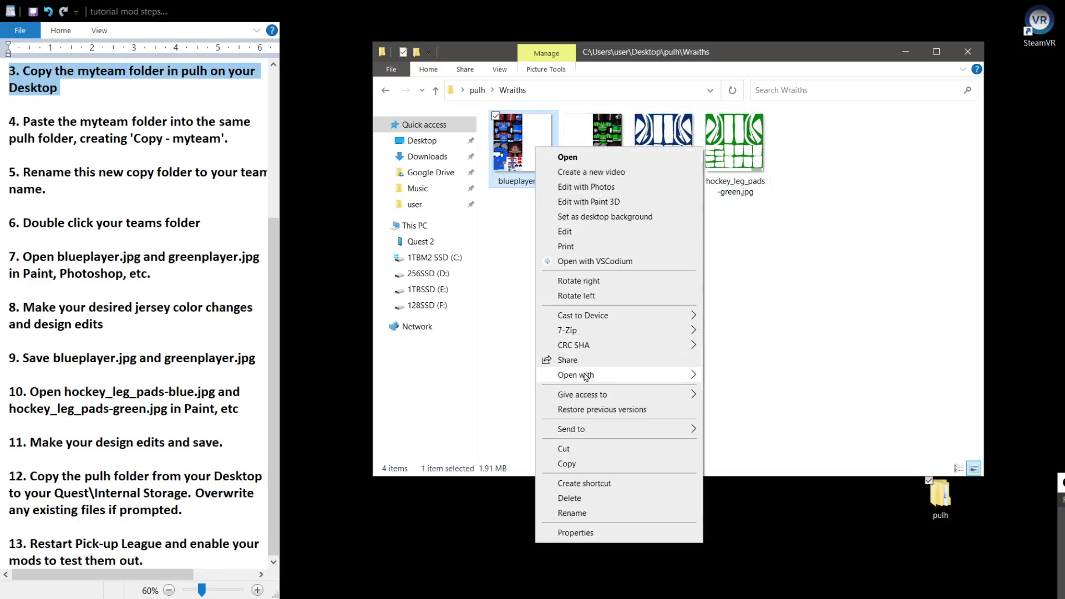
{"action": "mouse_move", "coordinate": [575, 374]}
{"action": "left_click", "coordinate": [744, 392]}
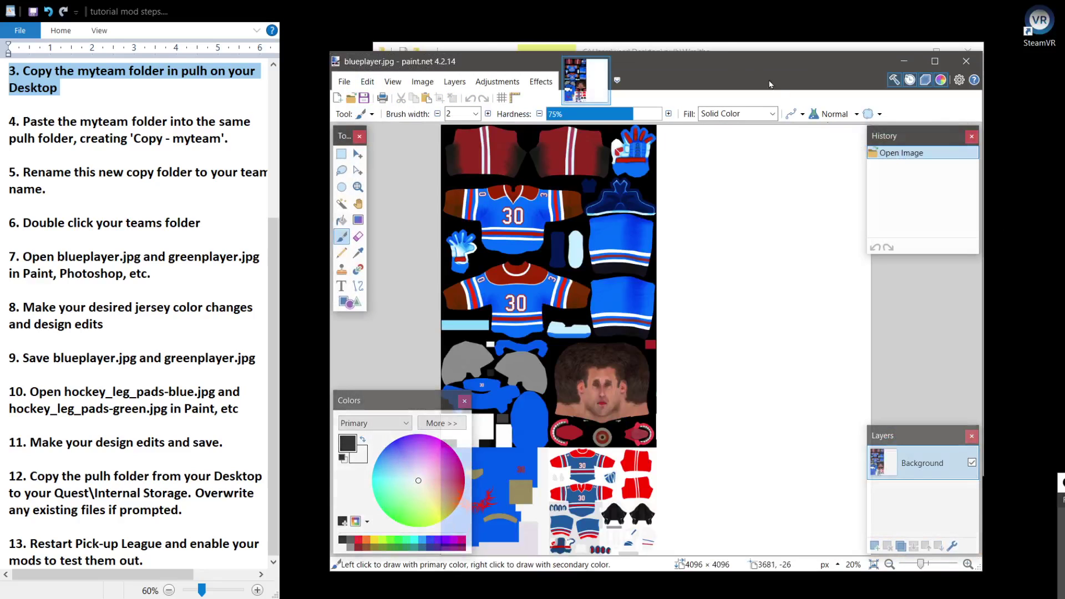
Open greenplayer.jpg from the Wraiths folder in paint.net as well.
{"action": "left_click_drag", "start_coordinate": [769, 83], "coordinate": [729, 50]}
{"action": "key", "text": "alt+Tab"}
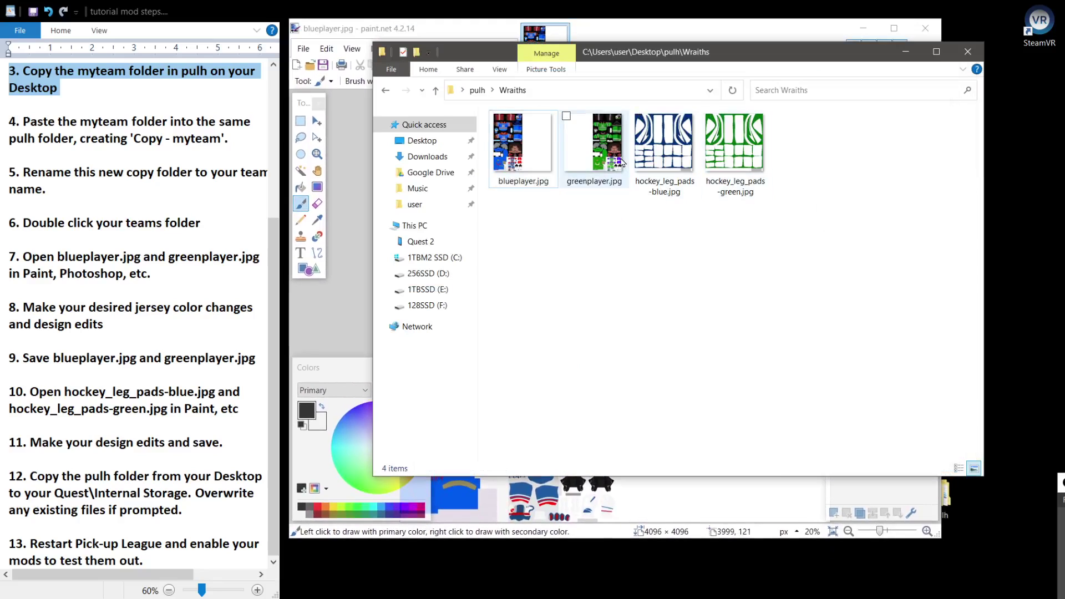
{"action": "right_click", "coordinate": [614, 155]}
{"action": "mouse_move", "coordinate": [654, 384]}
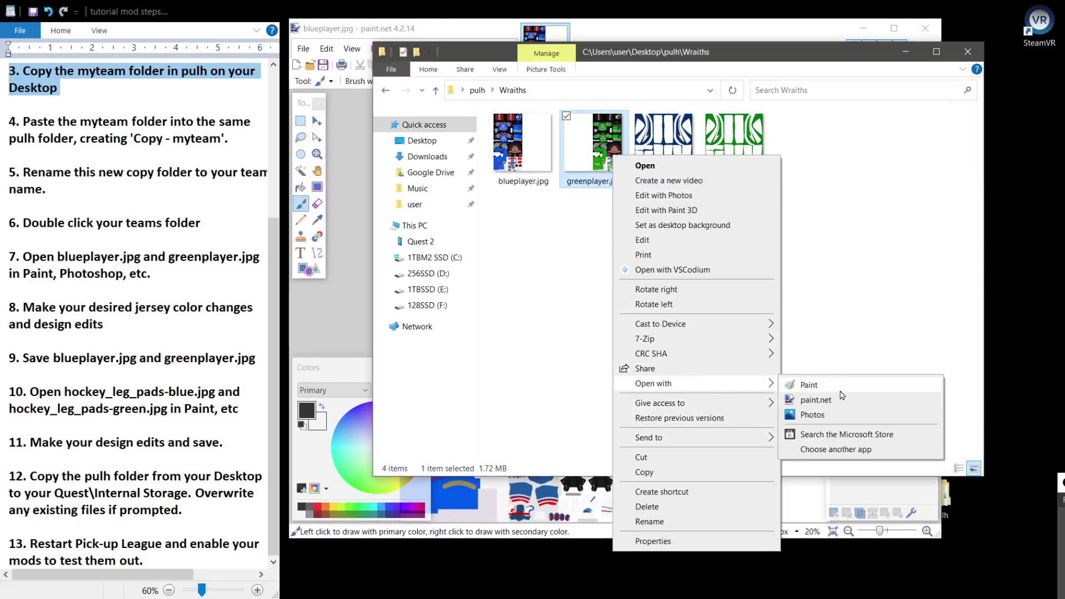
{"action": "left_click", "coordinate": [832, 399]}
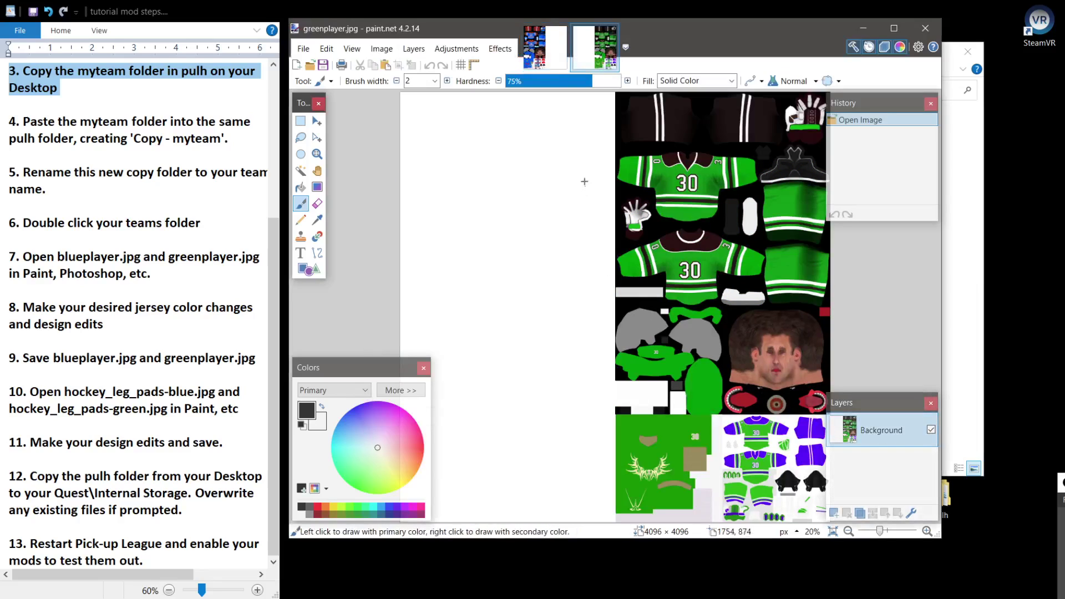
Rectangle-select the whole blue texture on blueplayer.jpg.
{"action": "left_click", "coordinate": [545, 47]}
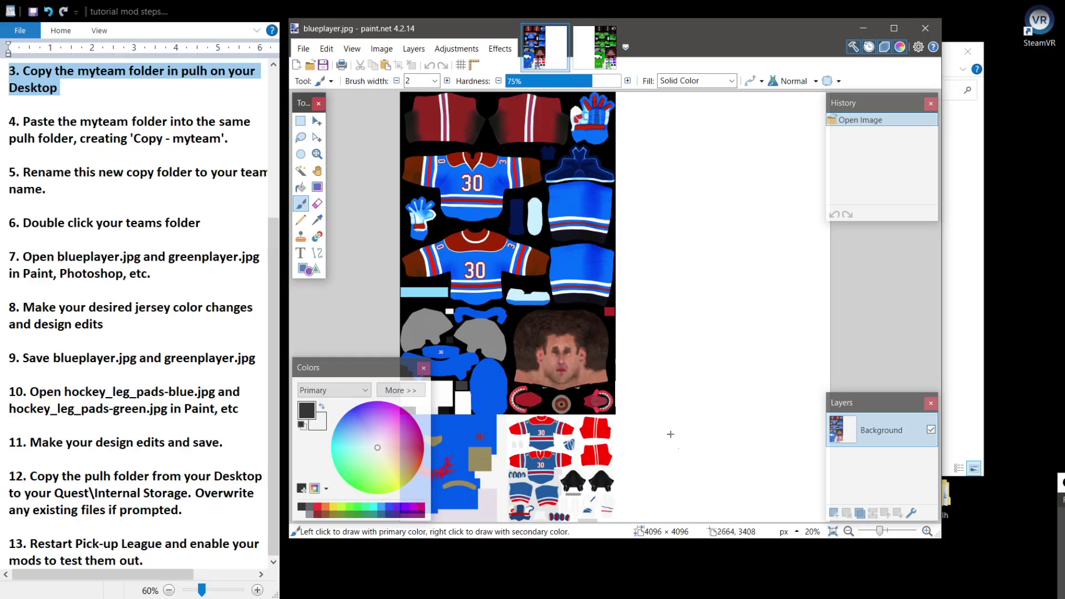
{"action": "left_click", "coordinate": [300, 120]}
{"action": "left_click_drag", "start_coordinate": [391, 92], "coordinate": [612, 519]}
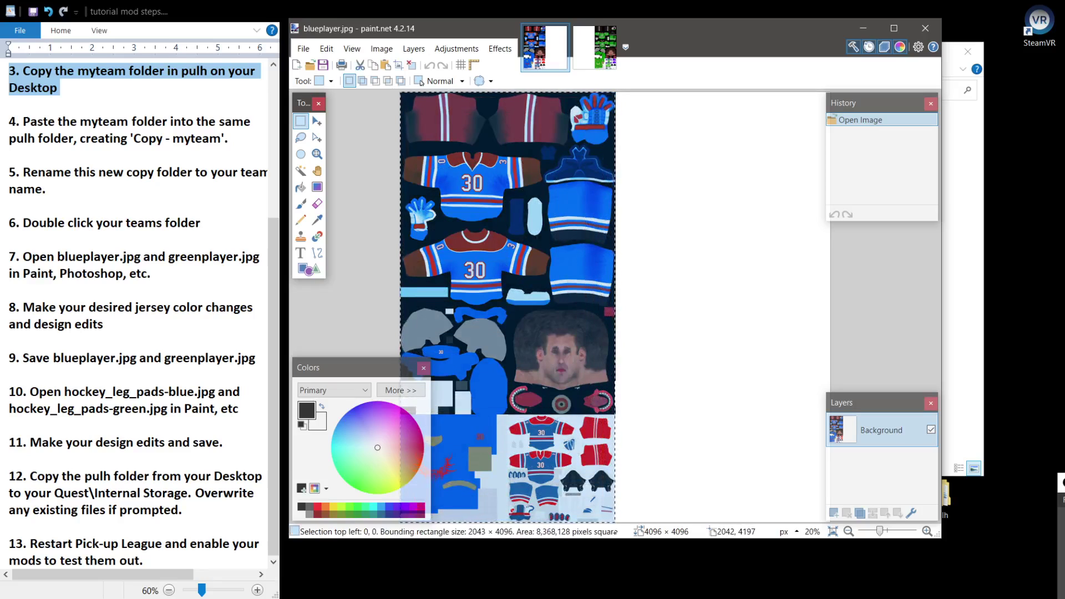
{"action": "left_click_drag", "start_coordinate": [612, 519], "coordinate": [616, 537]}
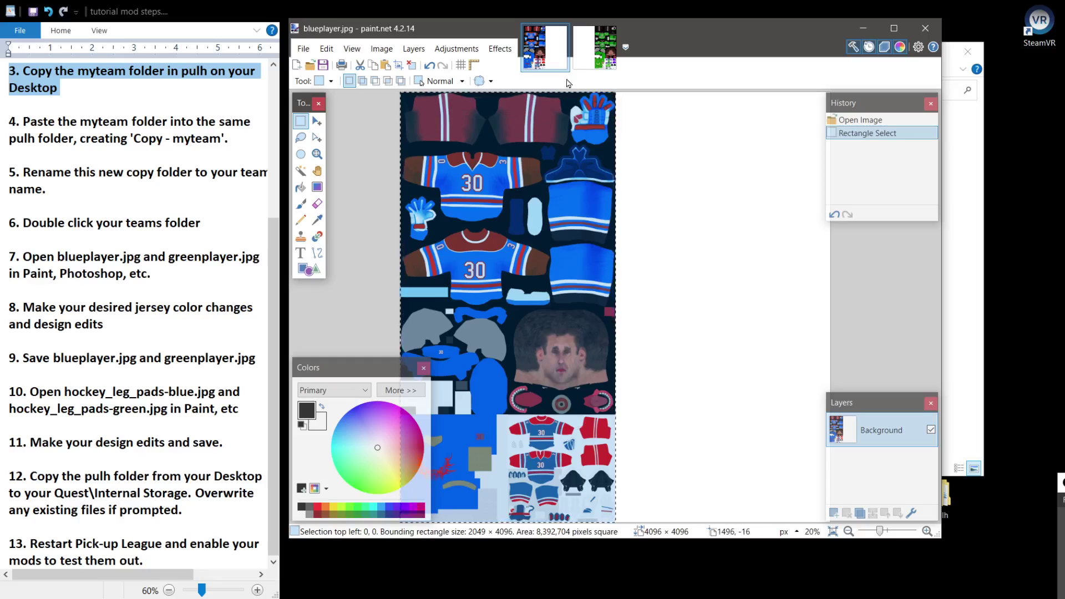
Select the green texture sheet, then clear blueplayer.jpg's selection and choose the Paintbrush.
{"action": "left_click", "coordinate": [594, 47]}
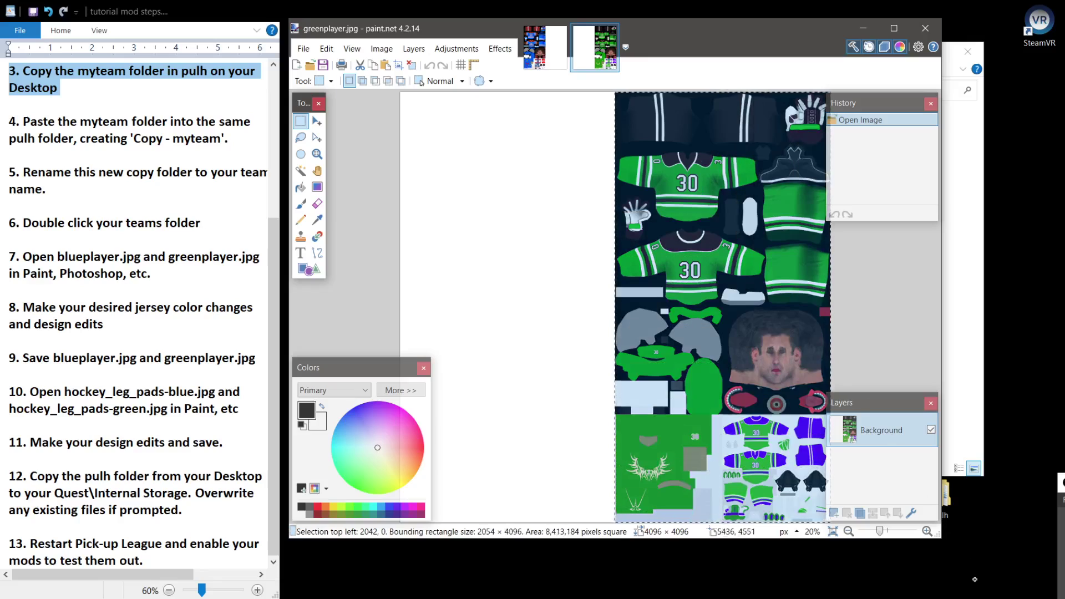
{"action": "left_click_drag", "start_coordinate": [617, 88], "coordinate": [854, 574]}
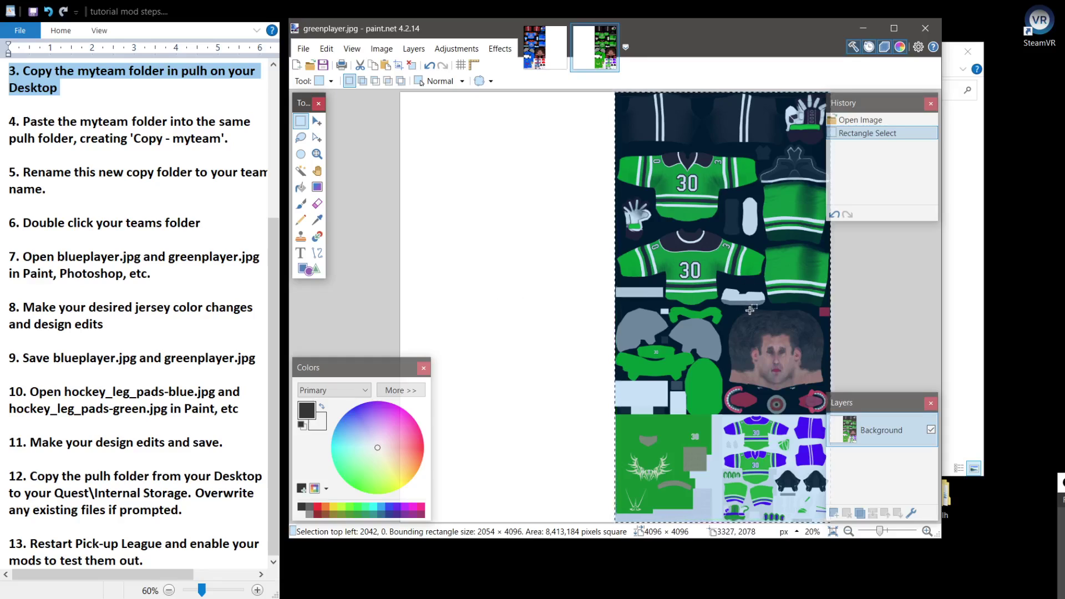
{"action": "left_click", "coordinate": [542, 55]}
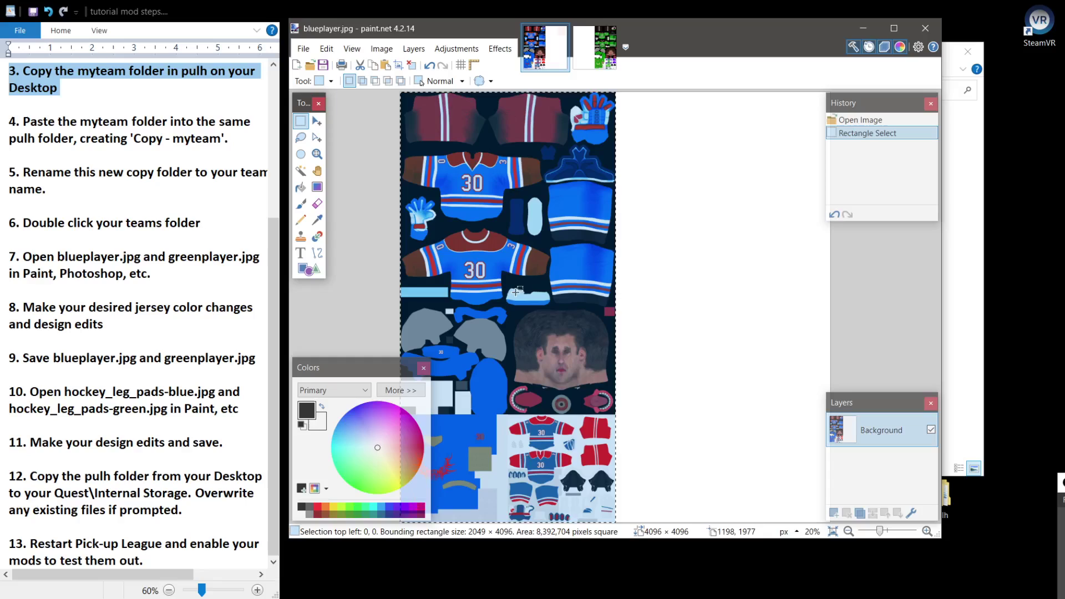
{"action": "key", "text": "ctrl+d"}
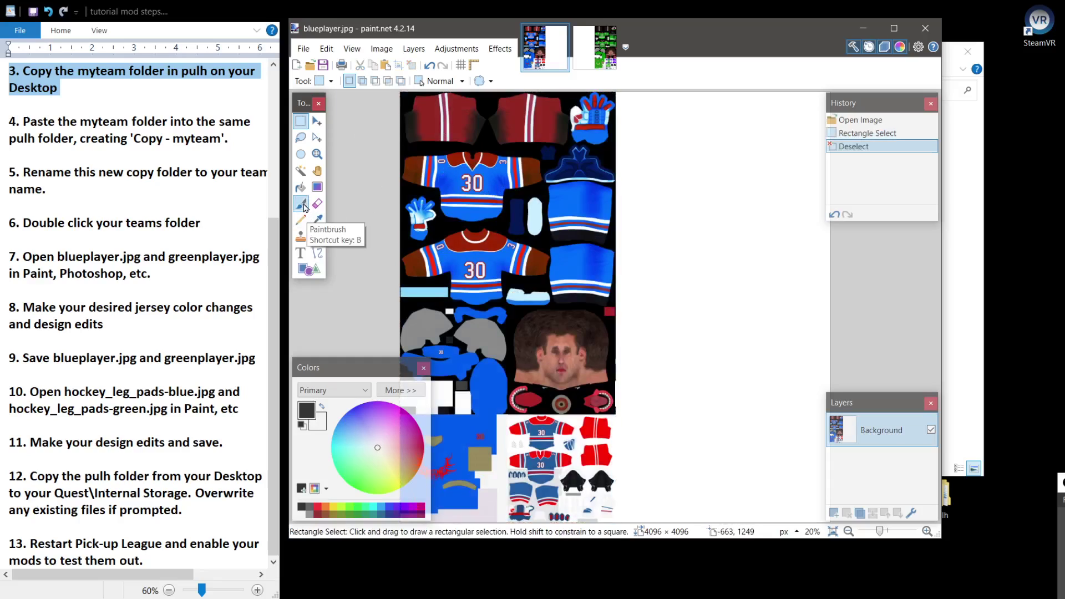
{"action": "left_click", "coordinate": [300, 203]}
Set the brush width to 25 and pick bright green.
{"action": "left_click", "coordinate": [435, 81]}
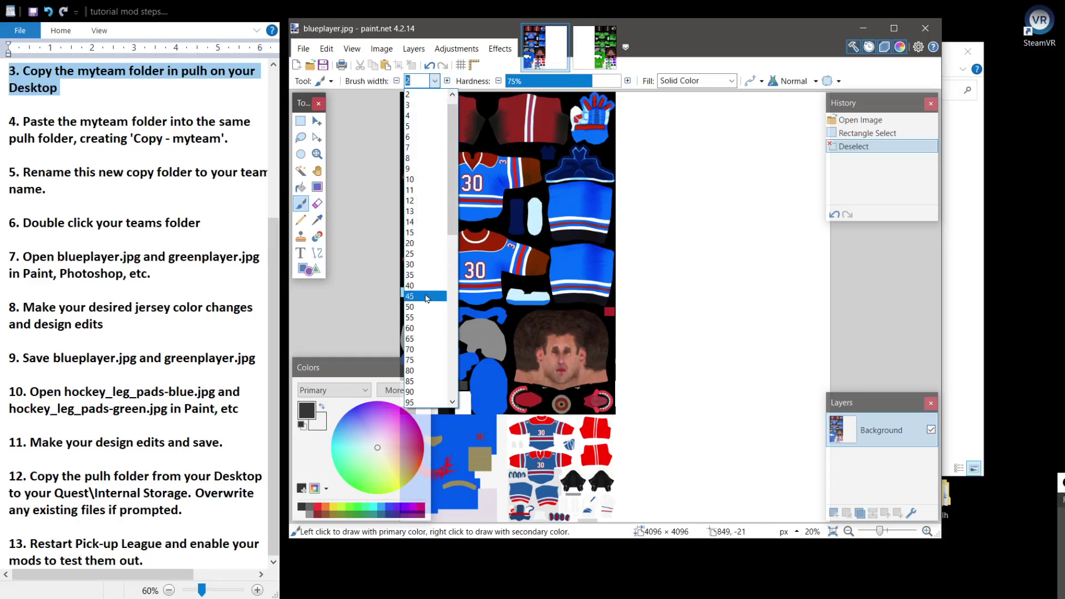
{"action": "left_click", "coordinate": [430, 257]}
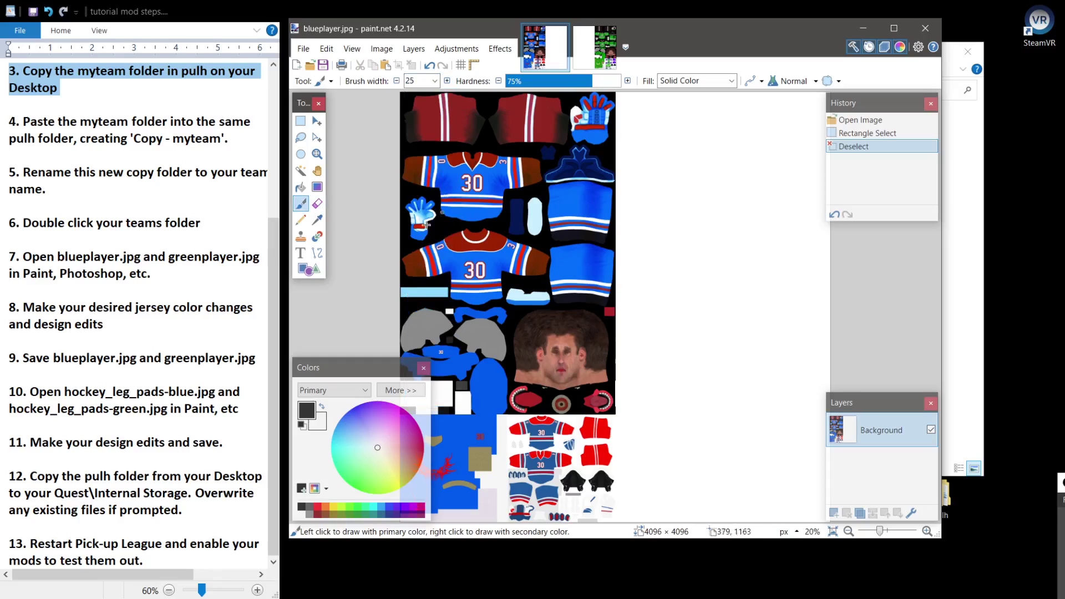
{"action": "mouse_move", "coordinate": [373, 438]}
{"action": "left_mouse_down"}
{"action": "mouse_move", "coordinate": [416, 460]}
{"action": "mouse_move", "coordinate": [354, 487]}
{"action": "left_mouse_up"}
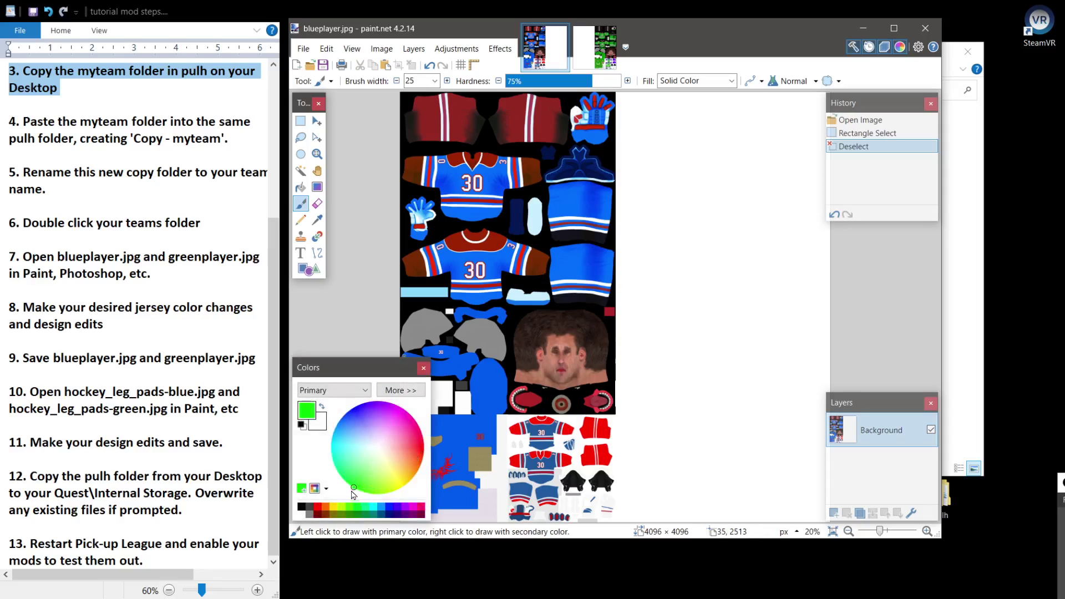
Paint green strokes over both 30s, the forehead, and smileys on the red emblems.
{"action": "mouse_move", "coordinate": [462, 171]}
{"action": "left_mouse_down"}
{"action": "mouse_move", "coordinate": [462, 200]}
{"action": "mouse_move", "coordinate": [498, 208]}
{"action": "left_mouse_up"}
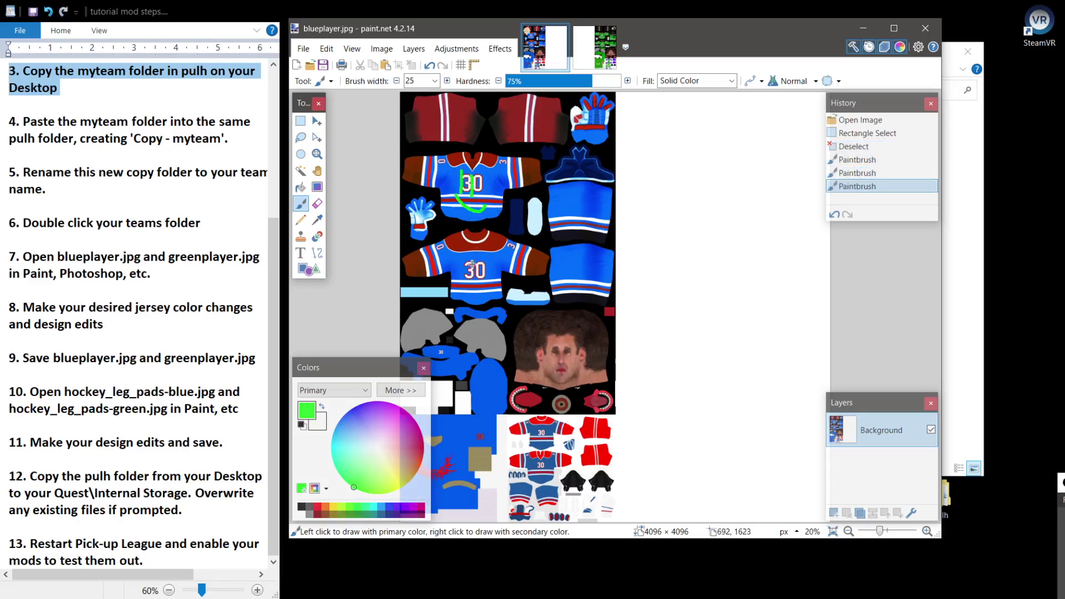
{"action": "mouse_move", "coordinate": [469, 253]}
{"action": "left_mouse_down"}
{"action": "mouse_move", "coordinate": [469, 279]}
{"action": "mouse_move", "coordinate": [494, 289]}
{"action": "left_mouse_up"}
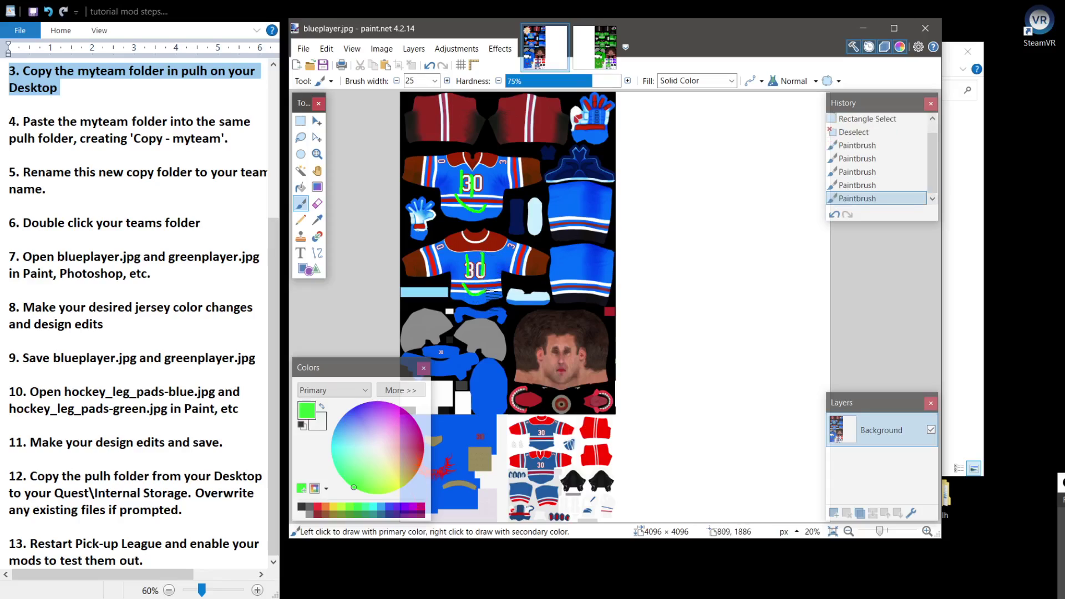
{"action": "left_click_drag", "start_coordinate": [552, 342], "coordinate": [572, 341]}
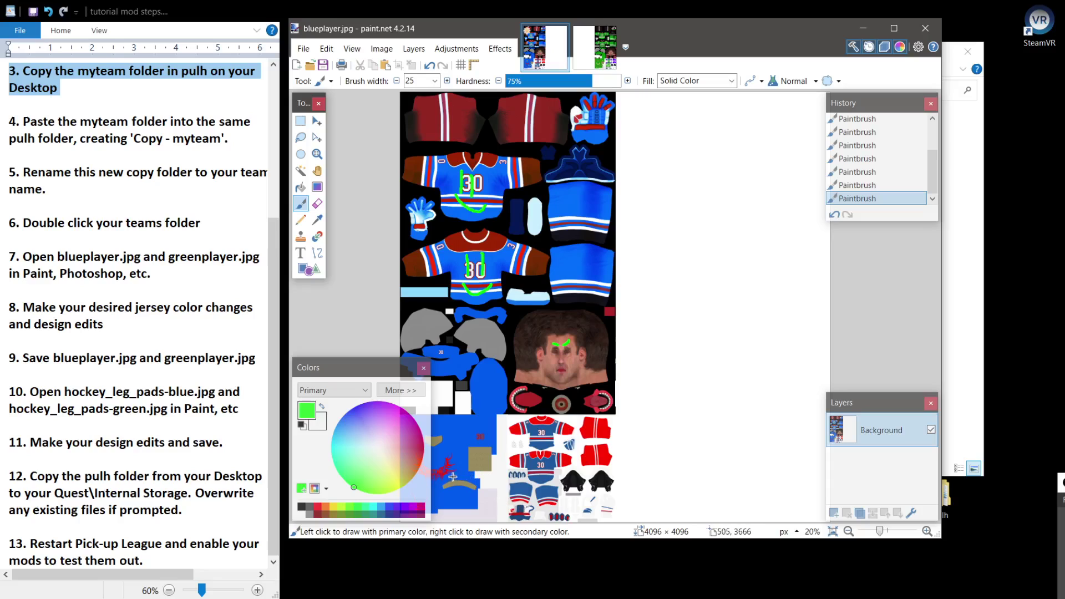
{"action": "scroll", "coordinate": [443, 471], "scroll_direction": "up", "scroll_amount": 2}
{"action": "scroll", "coordinate": [443, 470], "scroll_direction": "up", "scroll_amount": 2}
{"action": "scroll", "coordinate": [442, 471], "scroll_direction": "down", "scroll_amount": 3}
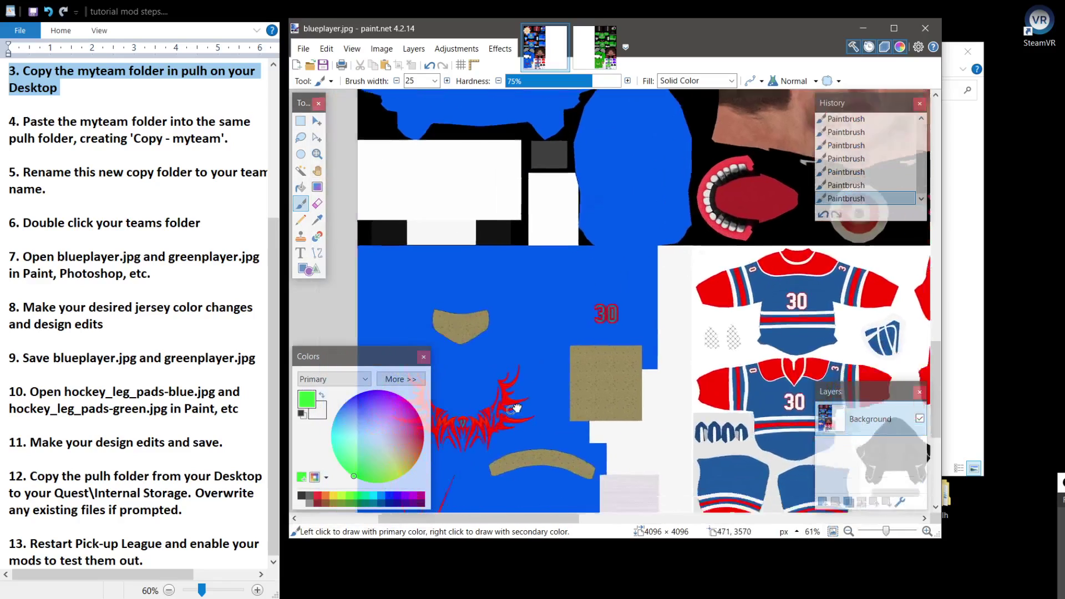
{"action": "scroll", "coordinate": [442, 470], "scroll_direction": "left", "scroll_amount": 3}
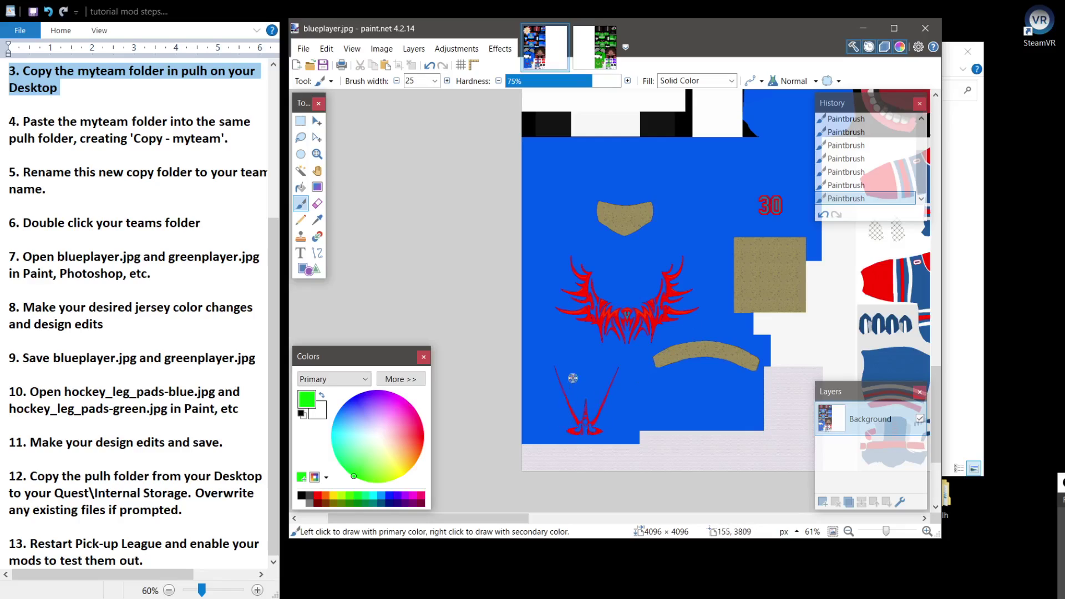
{"action": "mouse_move", "coordinate": [573, 379]}
{"action": "left_mouse_down"}
{"action": "mouse_move", "coordinate": [573, 419]}
{"action": "mouse_move", "coordinate": [598, 413]}
{"action": "mouse_move", "coordinate": [600, 439]}
{"action": "mouse_move", "coordinate": [624, 428]}
{"action": "left_mouse_up"}
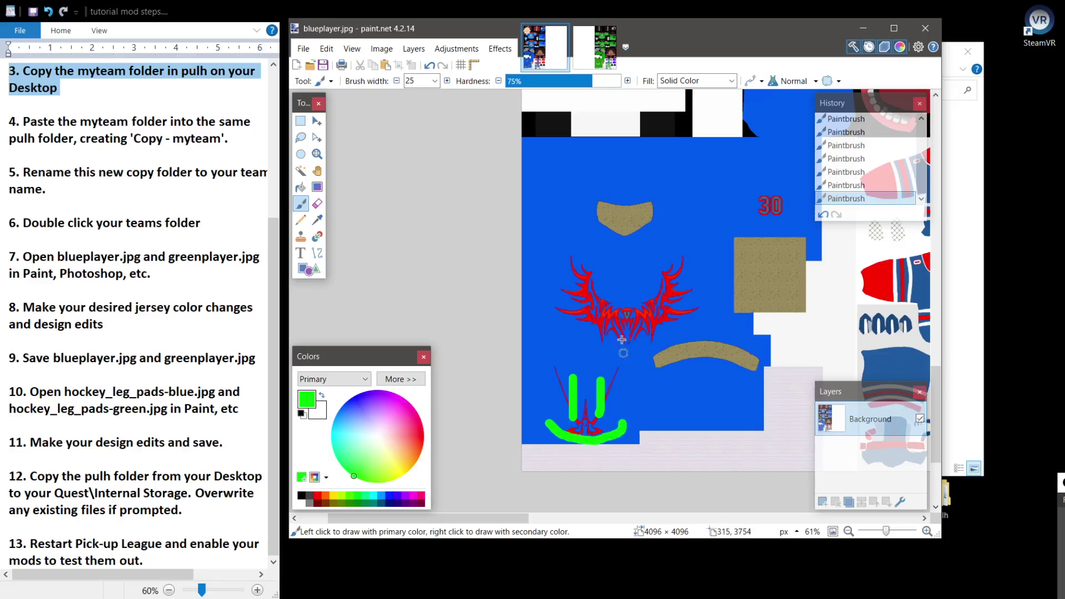
{"action": "left_click_drag", "start_coordinate": [611, 272], "coordinate": [611, 311]}
{"action": "mouse_move", "coordinate": [634, 273]}
{"action": "left_mouse_down"}
{"action": "mouse_move", "coordinate": [635, 306]}
{"action": "mouse_move", "coordinate": [667, 309]}
{"action": "left_mouse_up"}
{"action": "scroll", "coordinate": [728, 285], "scroll_direction": "down", "scroll_amount": 1}
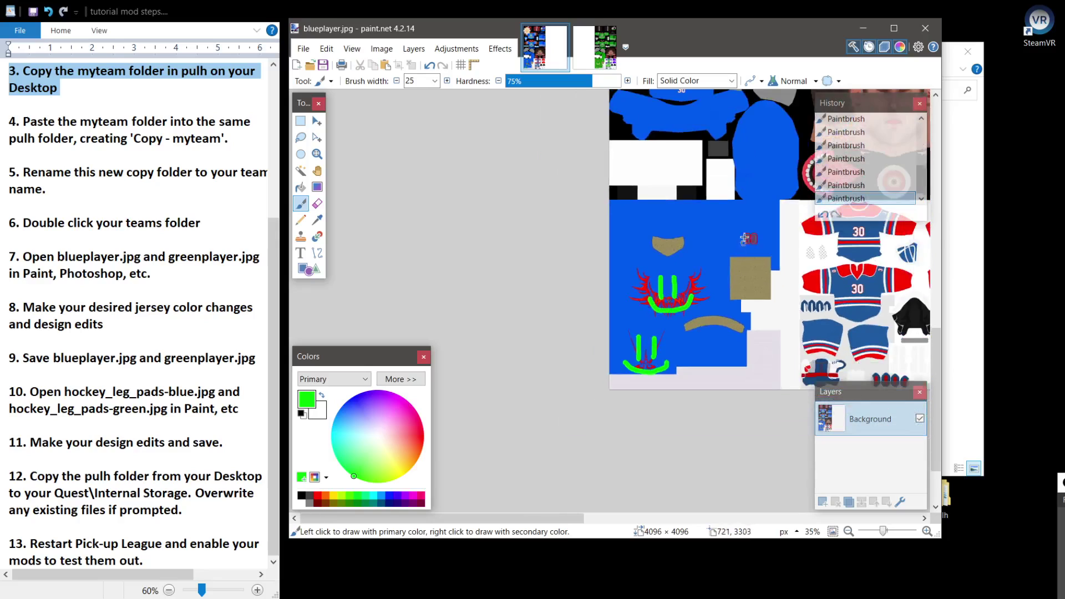
{"action": "scroll", "coordinate": [721, 275], "scroll_direction": "down", "scroll_amount": 1}
{"action": "scroll", "coordinate": [712, 265], "scroll_direction": "down", "scroll_amount": 1}
{"action": "scroll", "coordinate": [704, 255], "scroll_direction": "down", "scroll_amount": 1}
{"action": "scroll", "coordinate": [704, 255], "scroll_direction": "up", "scroll_amount": 2}
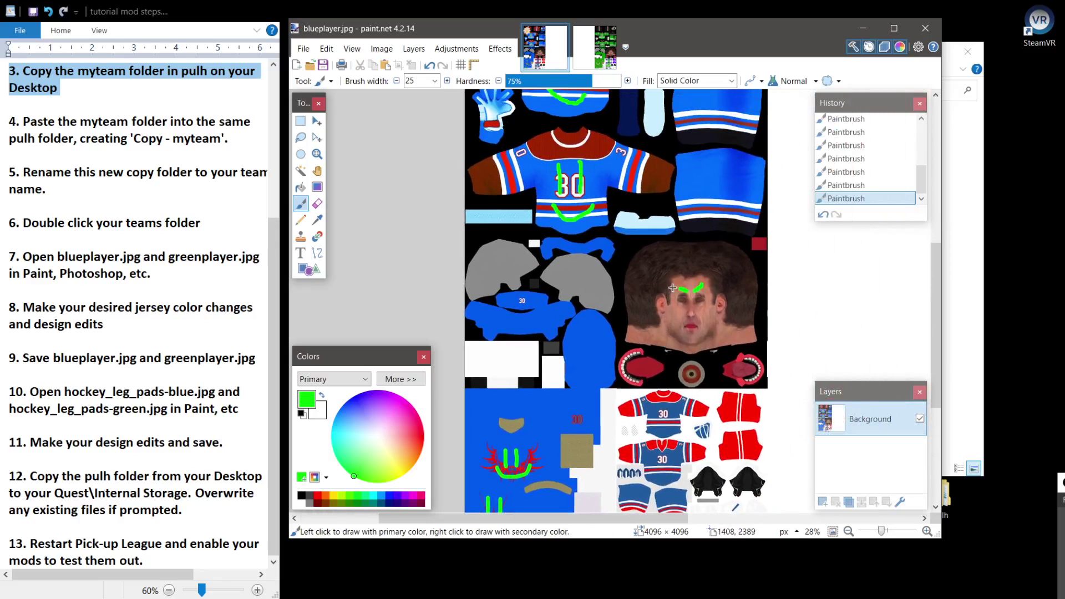
{"action": "scroll", "coordinate": [683, 267], "scroll_direction": "up", "scroll_amount": 2}
{"action": "scroll", "coordinate": [662, 279], "scroll_direction": "up", "scroll_amount": 1}
{"action": "scroll", "coordinate": [650, 286], "scroll_direction": "down", "scroll_amount": 1}
Save blueplayer.jpg, shift its hue to purple with Hue / Saturation, and save again.
{"action": "key", "text": "ctrl+s"}
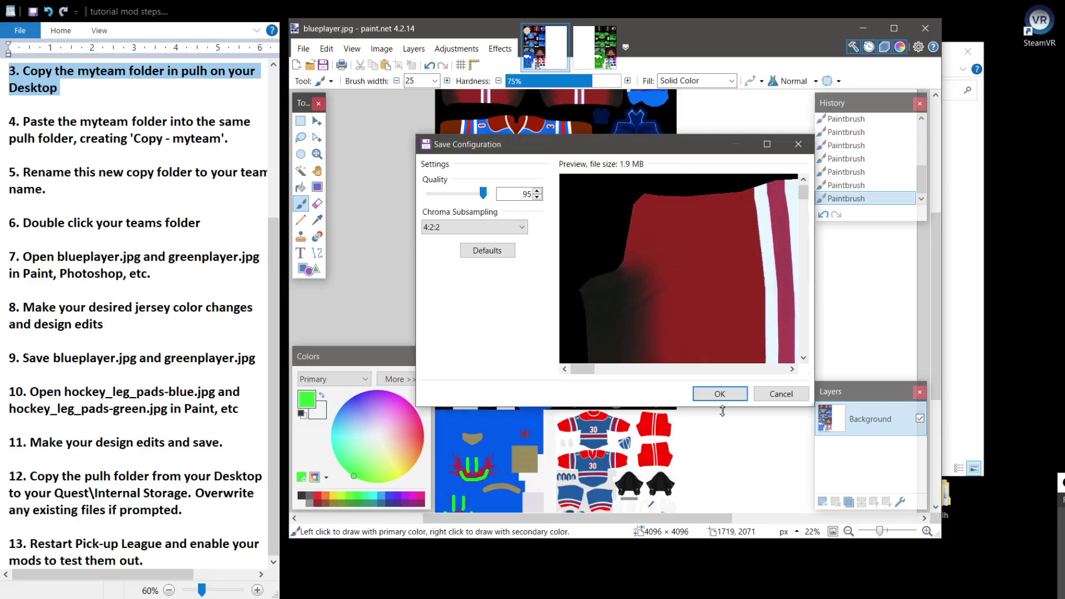
{"action": "left_click", "coordinate": [708, 392]}
{"action": "scroll", "coordinate": [649, 341], "scroll_direction": "down", "scroll_amount": 1}
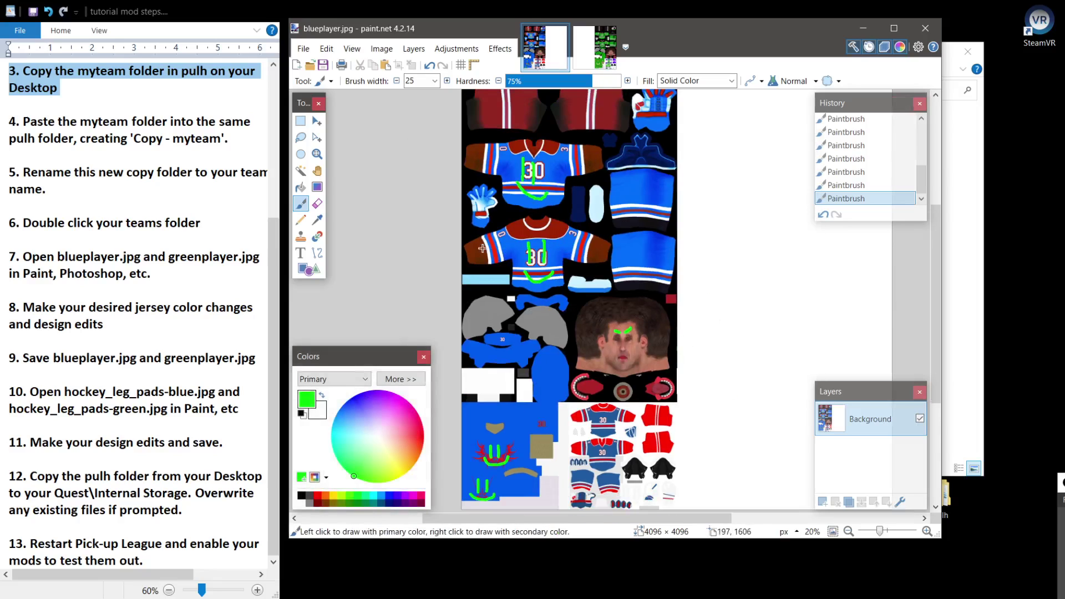
{"action": "left_click", "coordinate": [458, 50]}
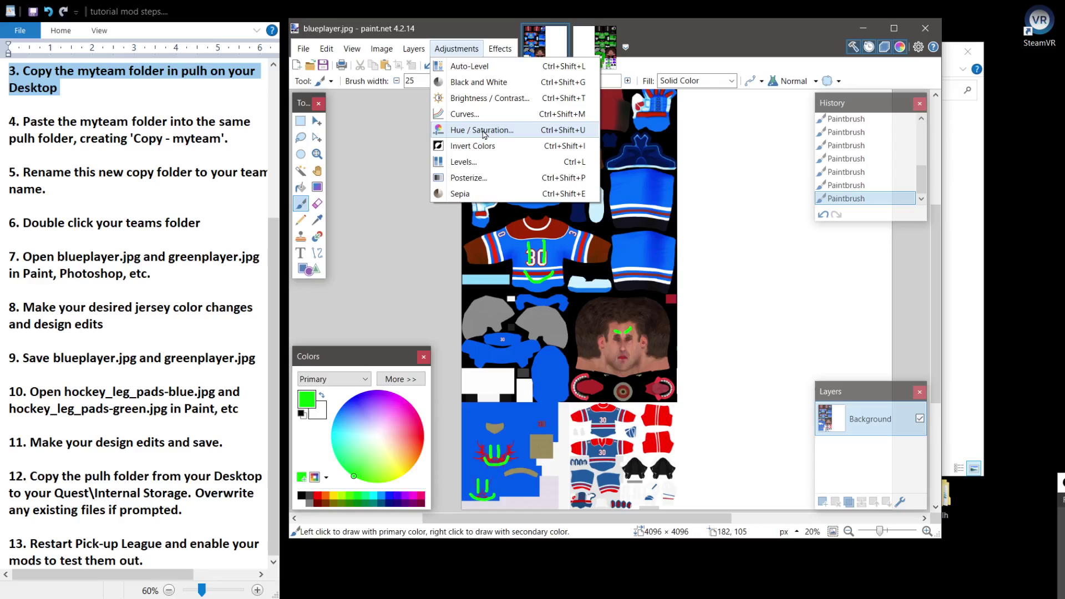
{"action": "left_click", "coordinate": [484, 135]}
{"action": "left_click_drag", "start_coordinate": [583, 248], "coordinate": [604, 248]}
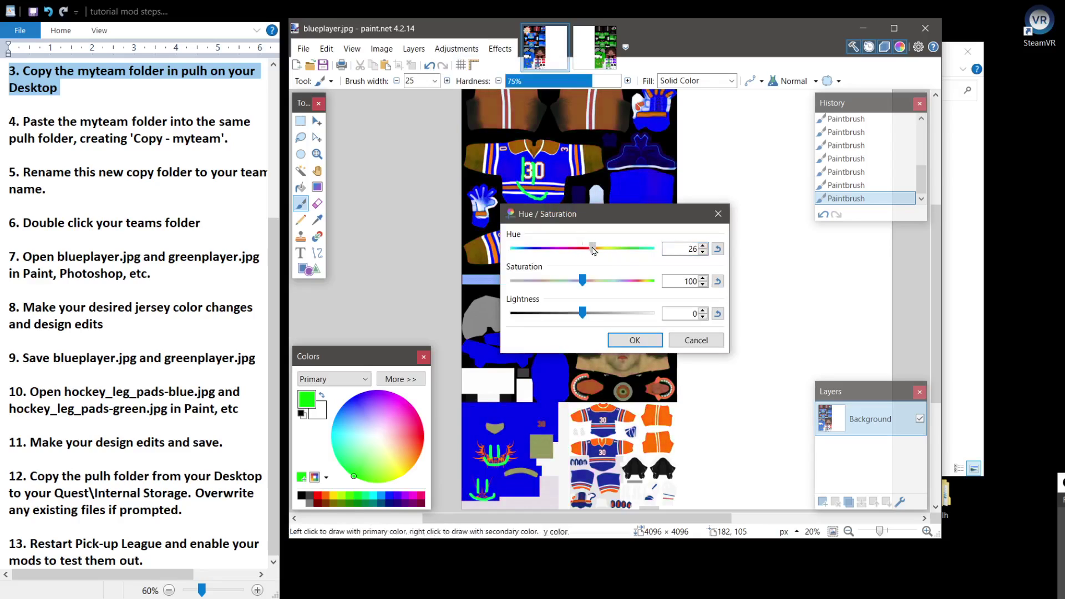
{"action": "left_click", "coordinate": [635, 340]}
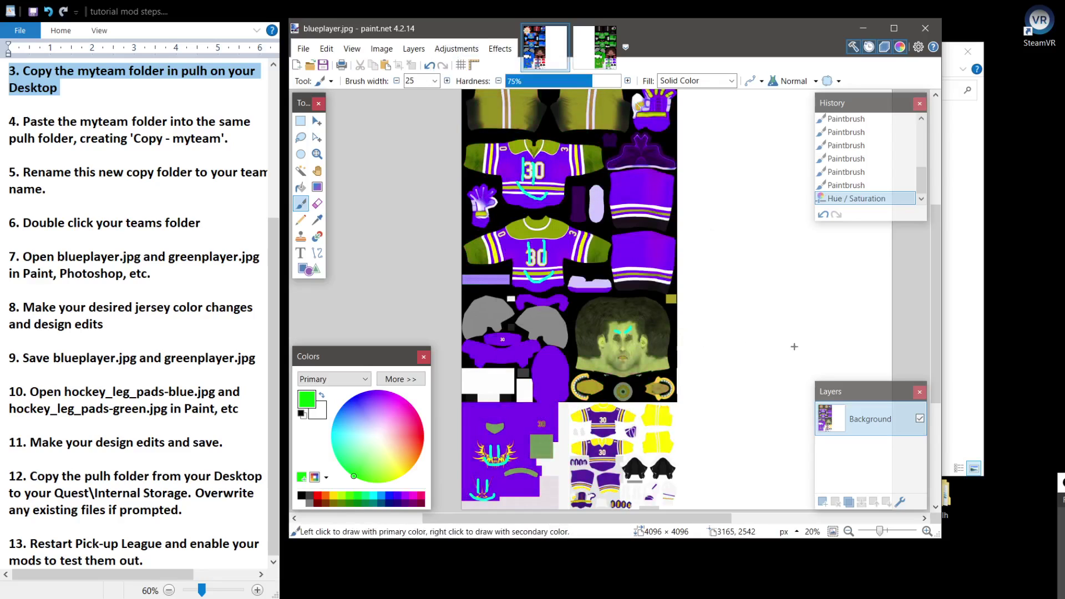
{"action": "key", "text": "ctrl+s"}
{"action": "left_click", "coordinate": [585, 48]}
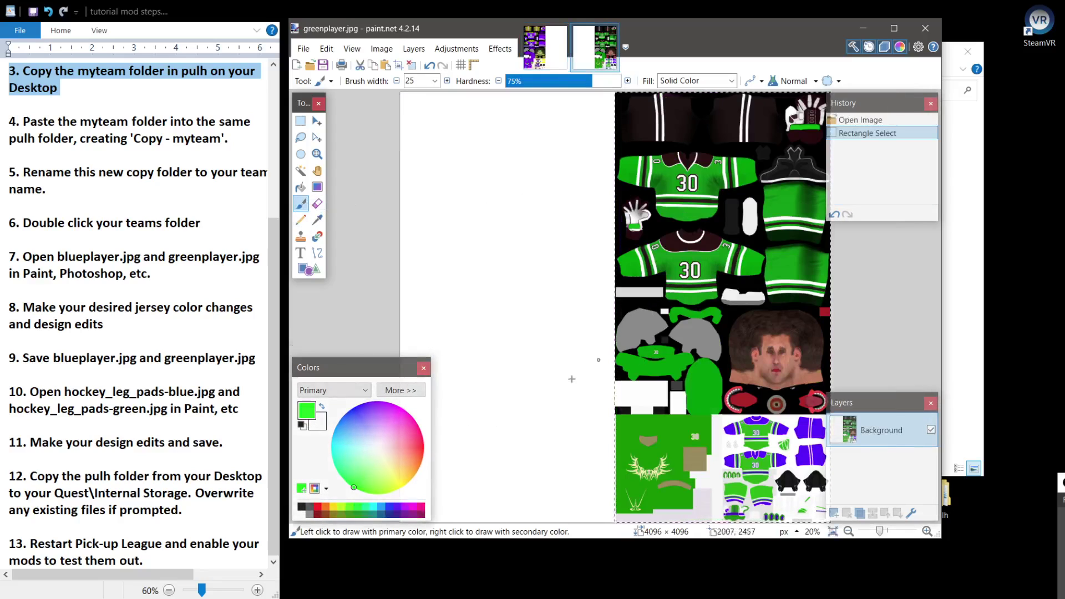
Pick red and paint strokes around the green jersey's 30s, eyebrows and lower panel.
{"action": "left_click_drag", "start_coordinate": [369, 440], "coordinate": [423, 446]}
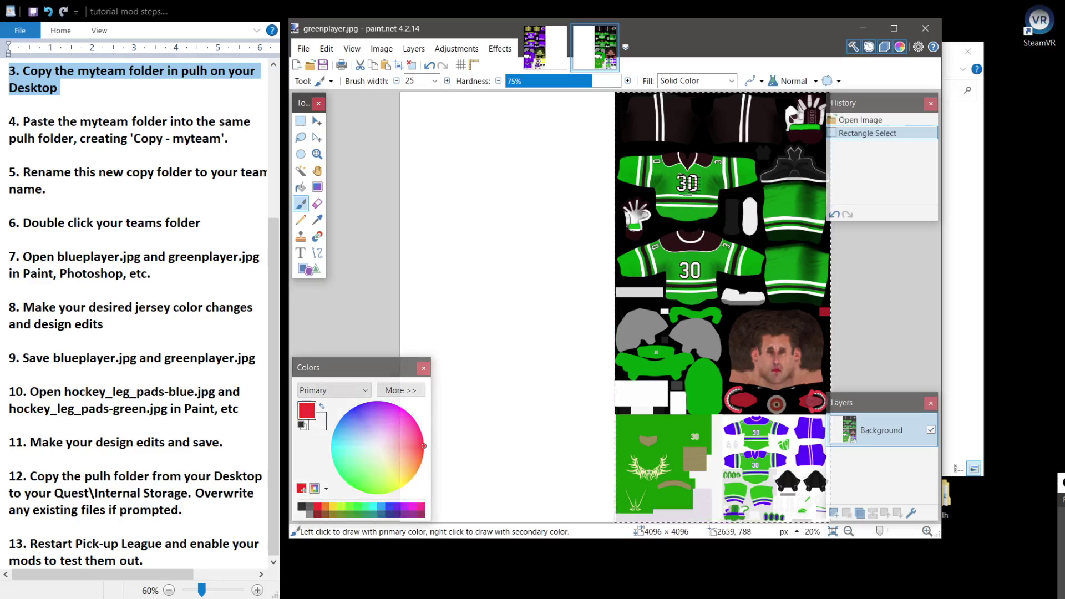
{"action": "mouse_move", "coordinate": [681, 177]}
{"action": "left_mouse_down"}
{"action": "mouse_move", "coordinate": [680, 204]}
{"action": "mouse_move", "coordinate": [709, 218]}
{"action": "left_mouse_up"}
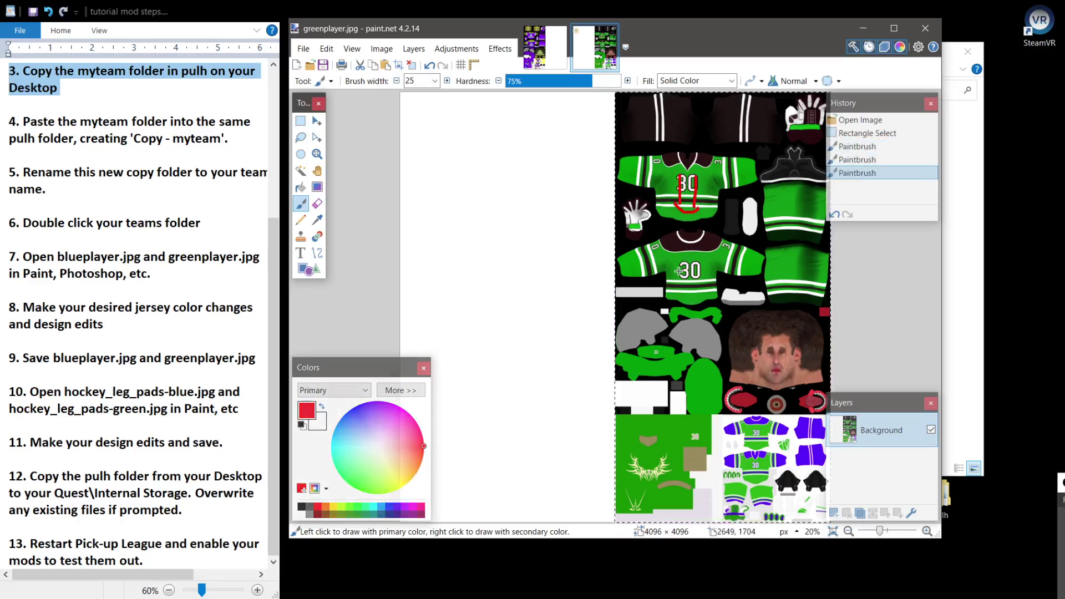
{"action": "mouse_move", "coordinate": [680, 260]}
{"action": "left_mouse_down"}
{"action": "mouse_move", "coordinate": [680, 283]}
{"action": "mouse_move", "coordinate": [695, 287]}
{"action": "left_mouse_up"}
{"action": "left_click", "coordinate": [703, 277]}
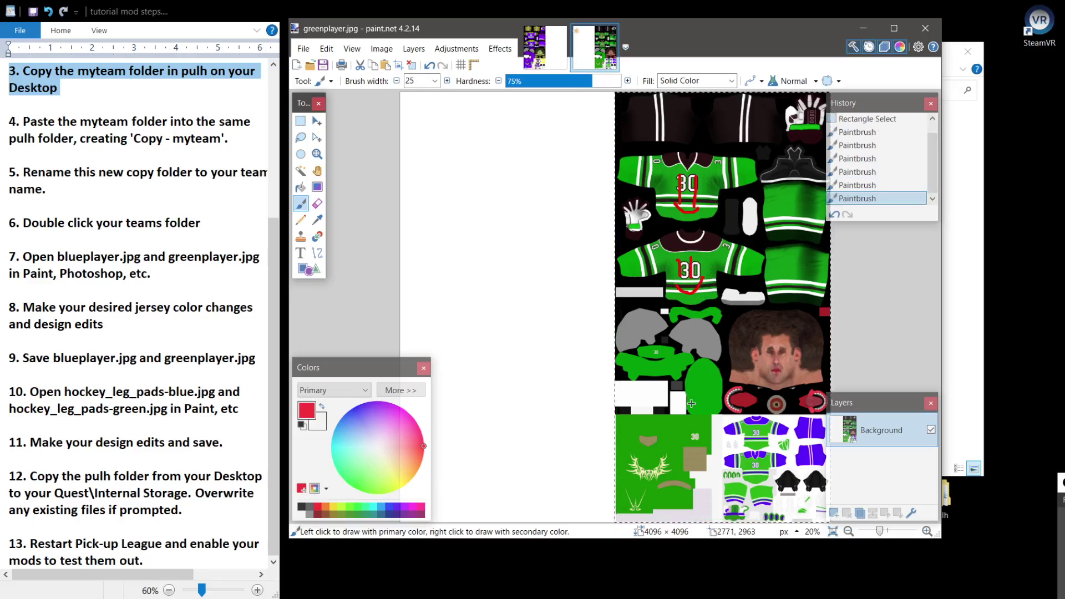
{"action": "left_click_drag", "start_coordinate": [764, 343], "coordinate": [786, 344]}
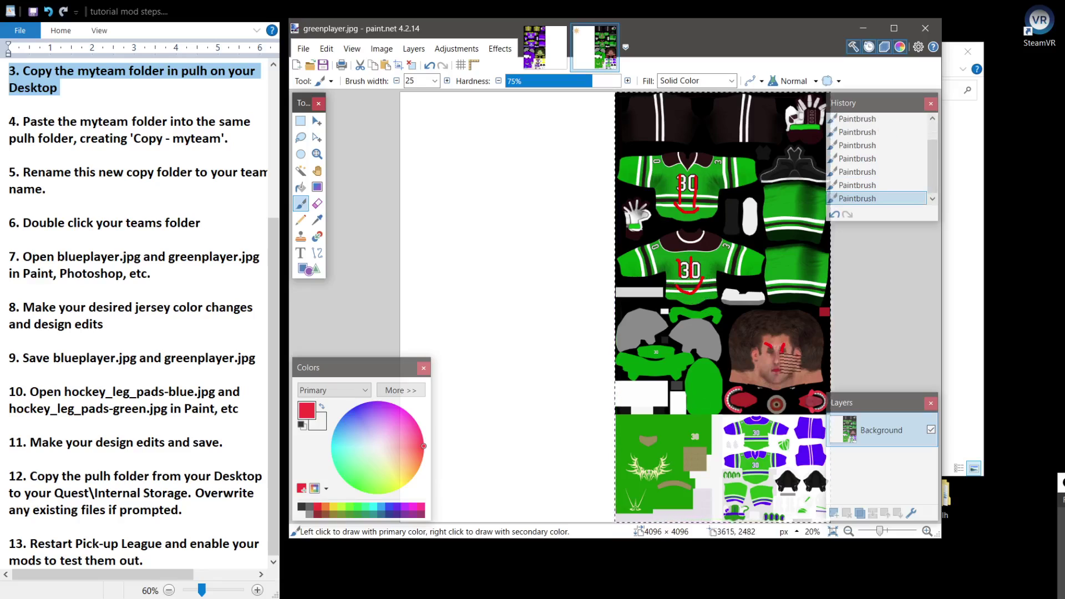
{"action": "mouse_move", "coordinate": [640, 456]}
{"action": "left_mouse_down"}
{"action": "mouse_move", "coordinate": [641, 482]}
{"action": "mouse_move", "coordinate": [669, 473]}
{"action": "left_mouse_up"}
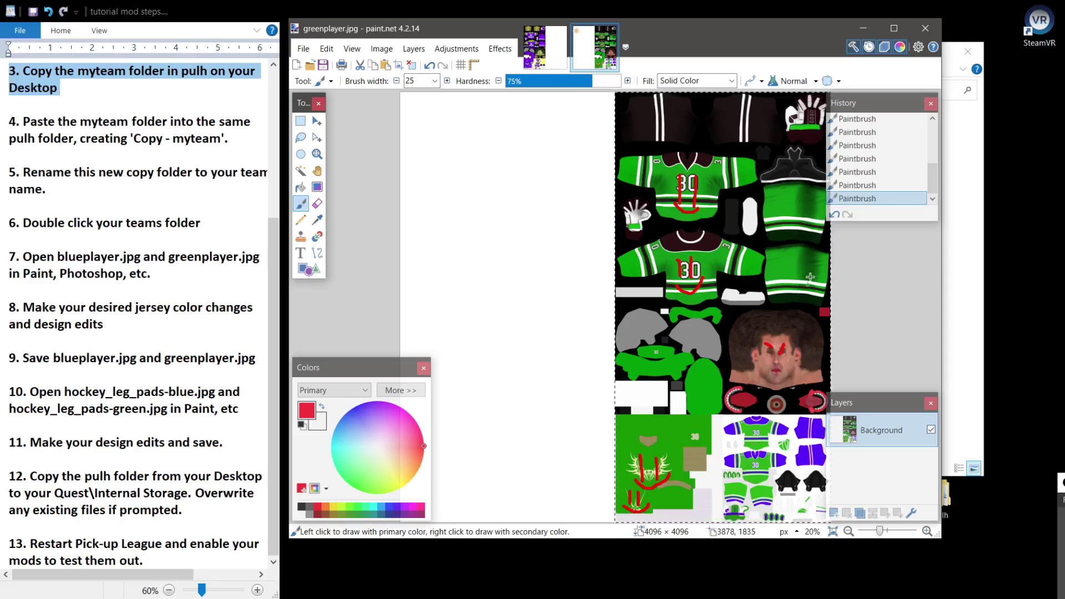
Shift greenplayer.jpg's hue to teal and save it as JPEG.
{"action": "left_click", "coordinate": [456, 49]}
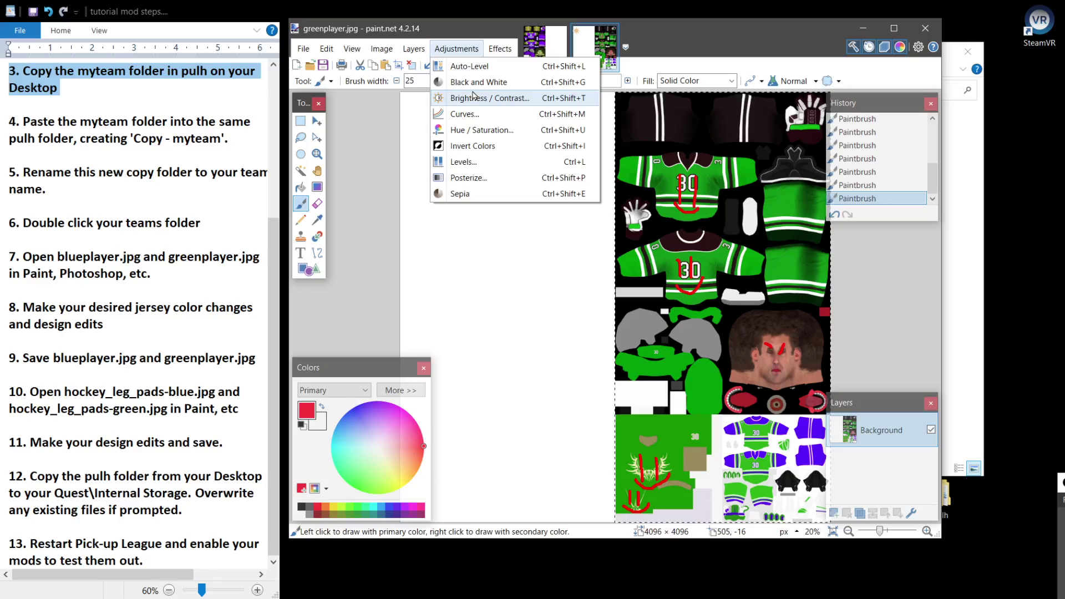
{"action": "left_click", "coordinate": [481, 130]}
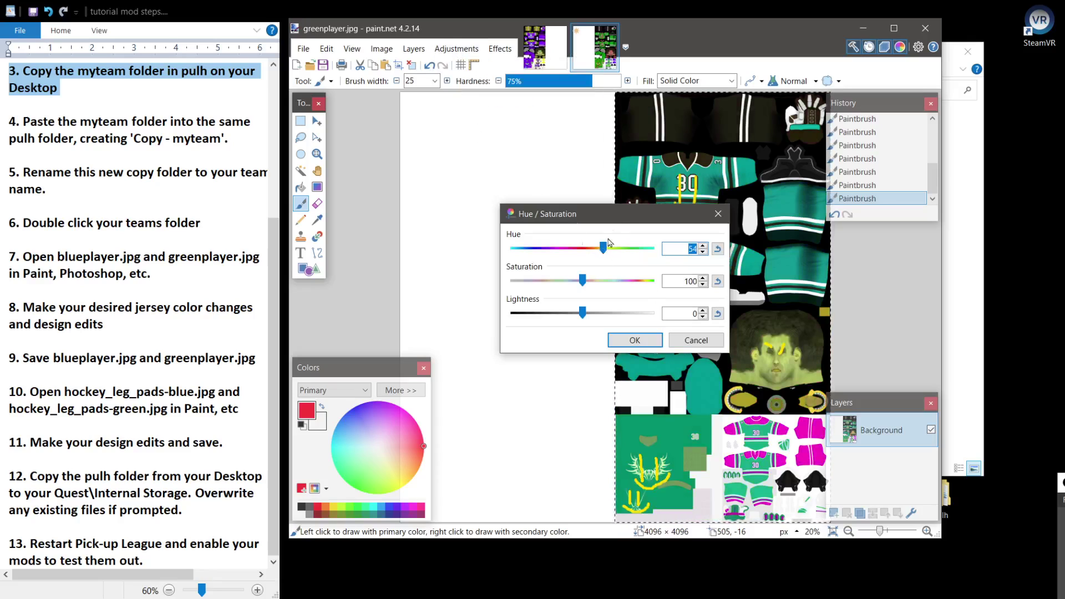
{"action": "left_click", "coordinate": [500, 315]}
{"action": "key", "text": "ctrl+s"}
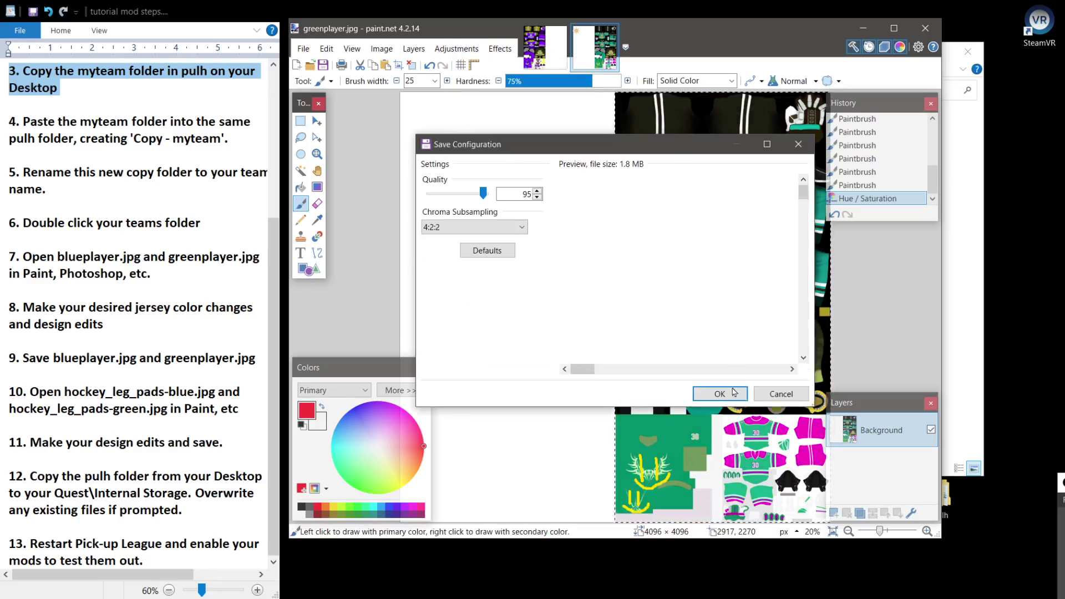
{"action": "left_click", "coordinate": [733, 392]}
Compare greenplayer.jpg with blueplayer.jpg by flipping between them twice.
{"action": "left_click", "coordinate": [545, 51]}
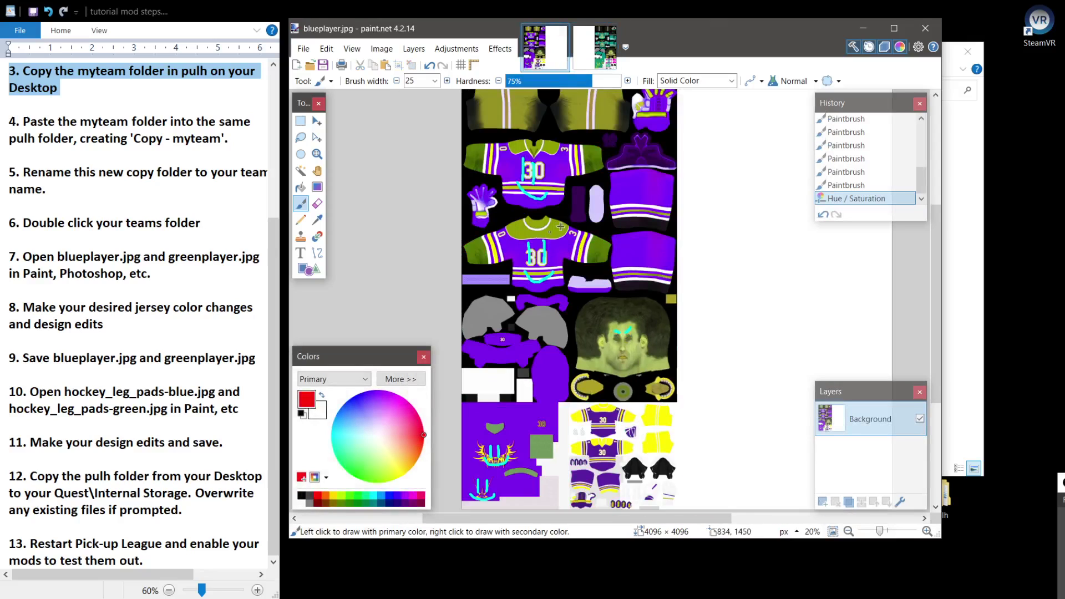
{"action": "left_click", "coordinate": [595, 51]}
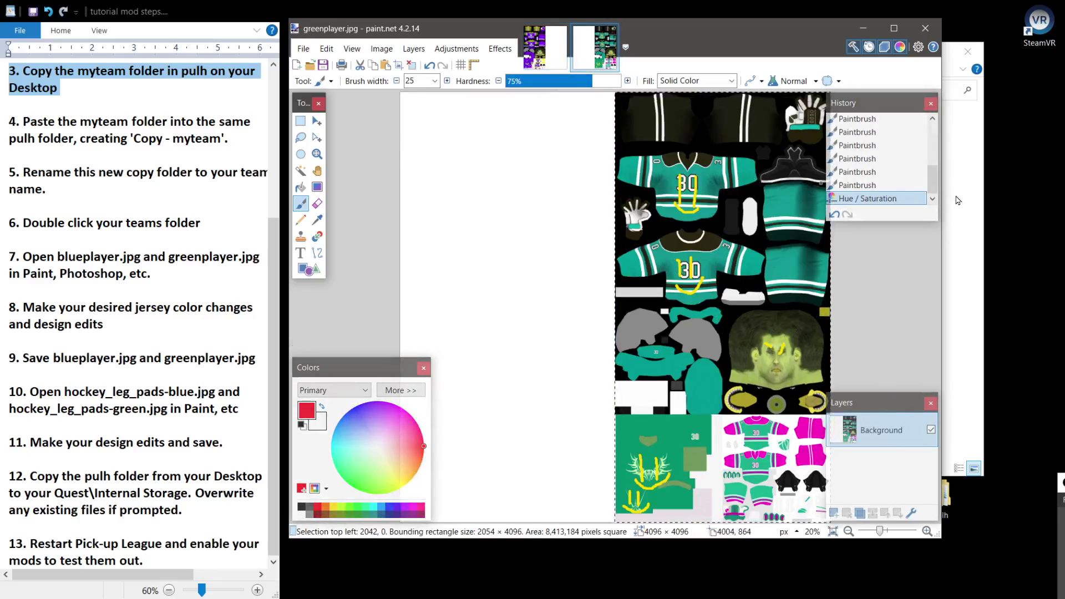
{"action": "left_click", "coordinate": [545, 48]}
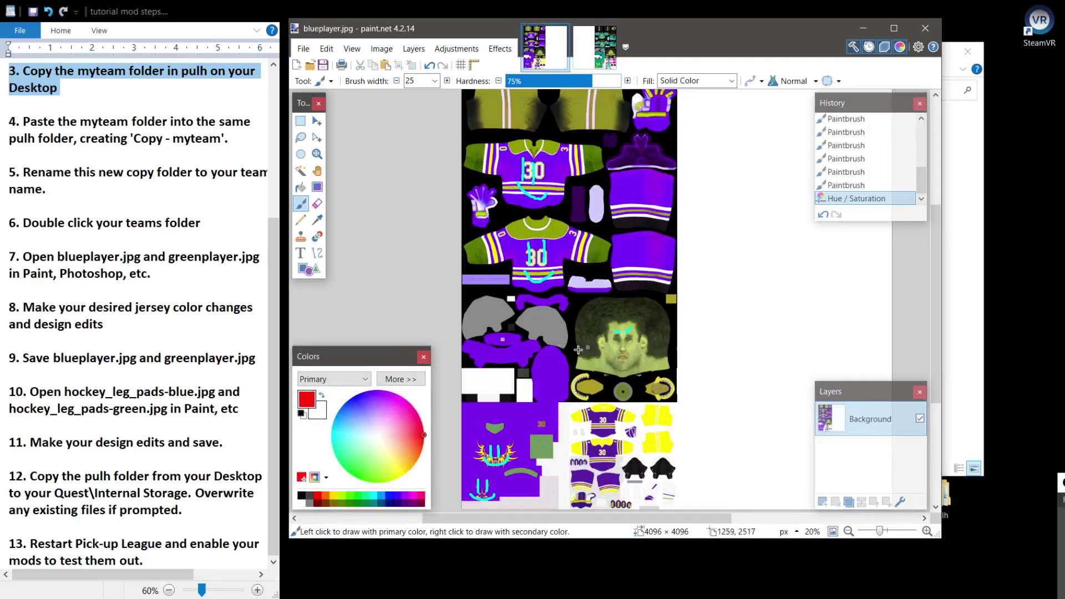
{"action": "left_click", "coordinate": [595, 50]}
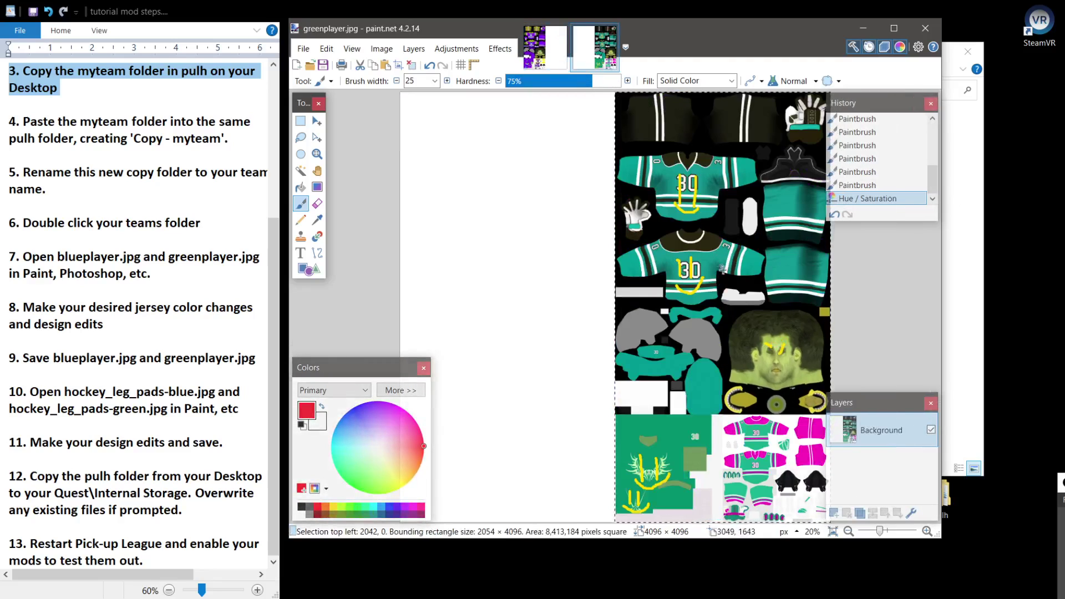
Drag hockey_leg_pads-blue.jpg and hockey_leg_pads-green.jpg from Wraiths into paint.net.
{"action": "left_click", "coordinate": [975, 297]}
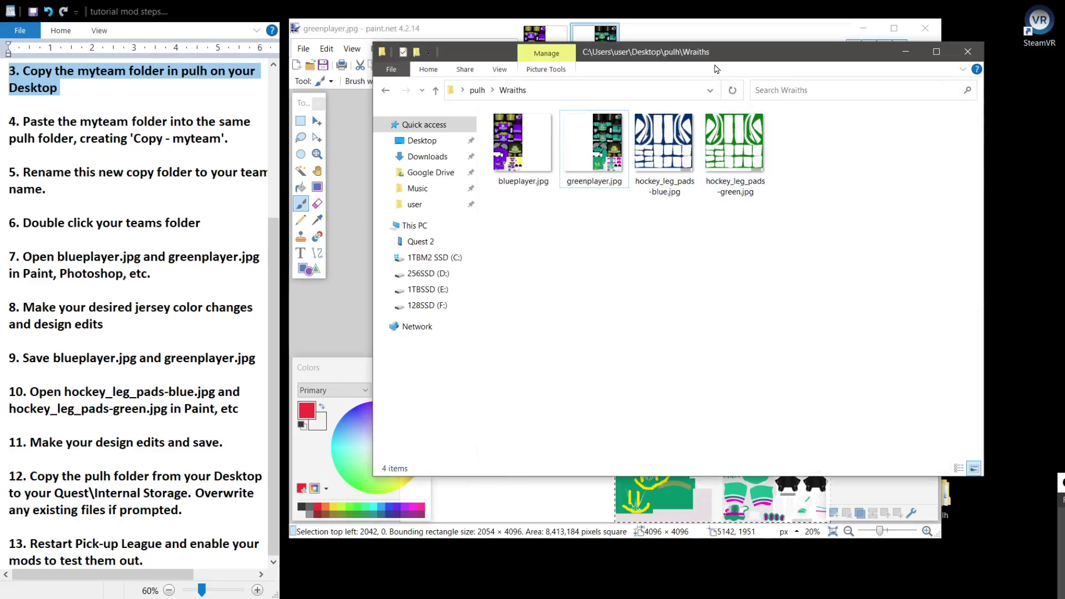
{"action": "left_click_drag", "start_coordinate": [714, 65], "coordinate": [697, 170]}
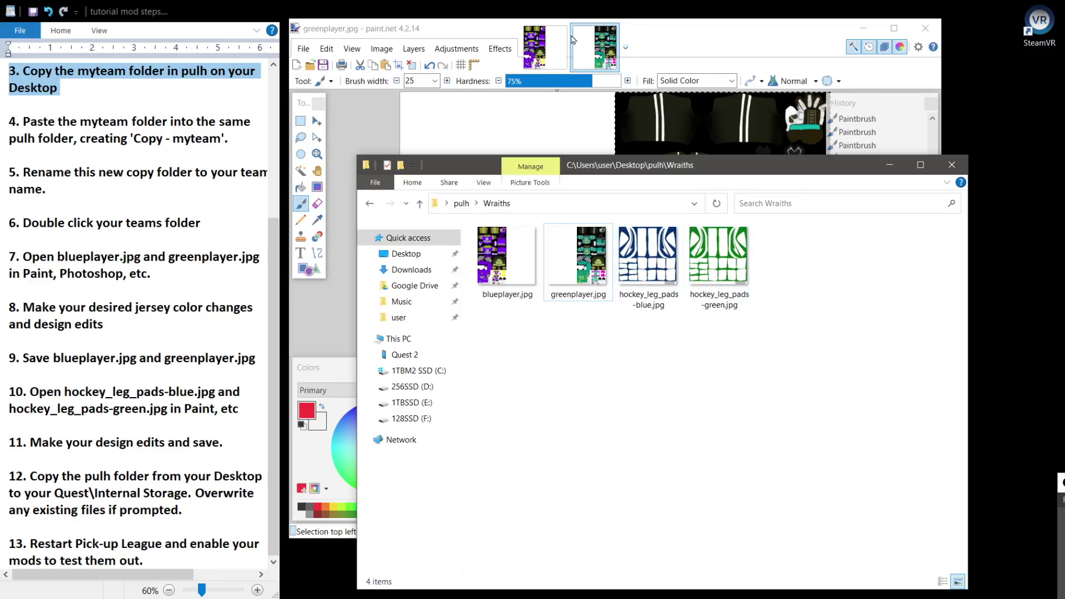
{"action": "left_click", "coordinate": [640, 243]}
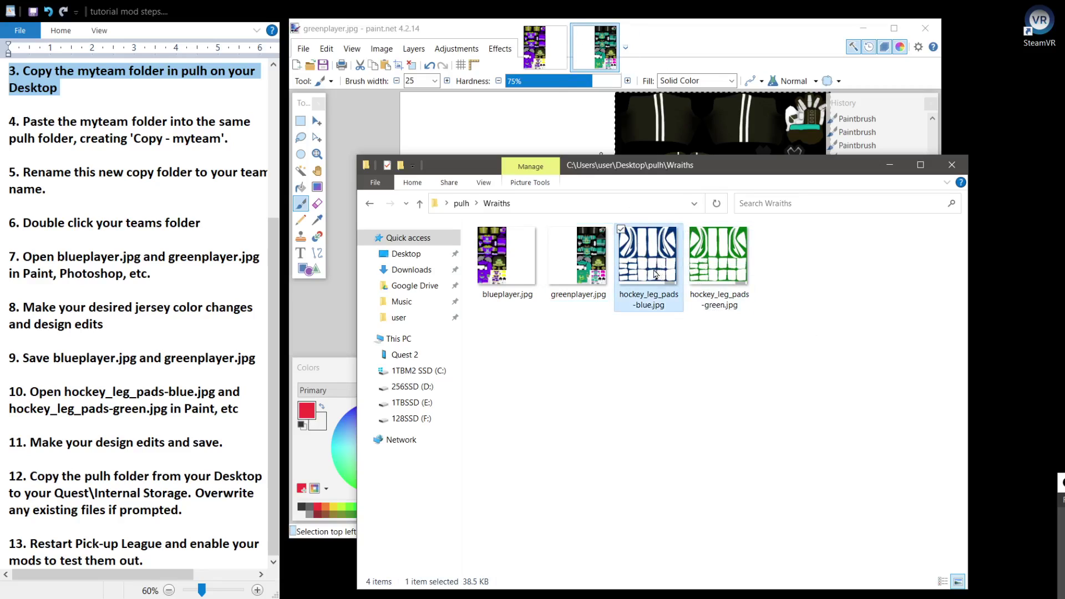
{"action": "left_click_drag", "start_coordinate": [665, 56], "coordinate": [666, 55]}
{"action": "left_click", "coordinate": [623, 292]}
{"action": "left_click", "coordinate": [691, 442]}
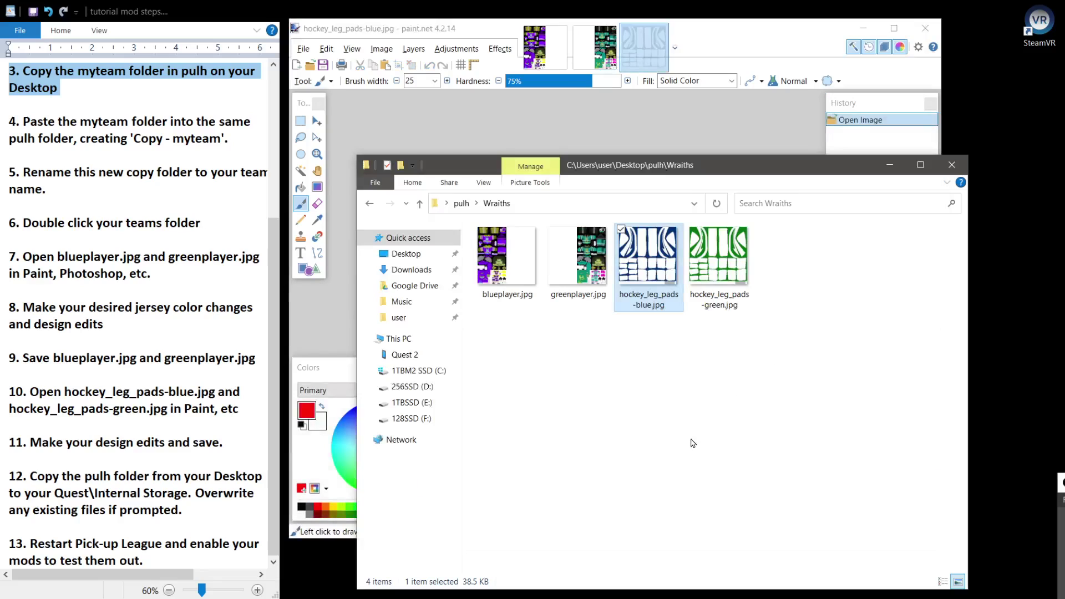
{"action": "mouse_move", "coordinate": [719, 283]}
{"action": "left_mouse_down"}
{"action": "mouse_move", "coordinate": [703, 266]}
{"action": "mouse_move", "coordinate": [699, 51]}
{"action": "left_mouse_up"}
Open the green leg pads, set brush width 10, and paint red strokes on the pad columns.
{"action": "left_click", "coordinate": [624, 293]}
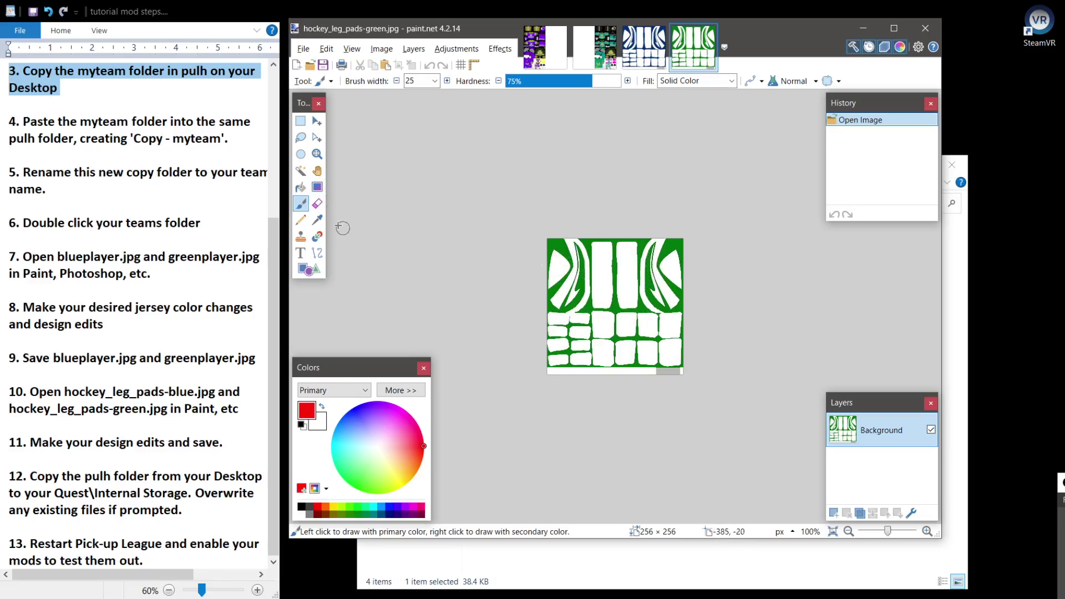
{"action": "left_click", "coordinate": [434, 81]}
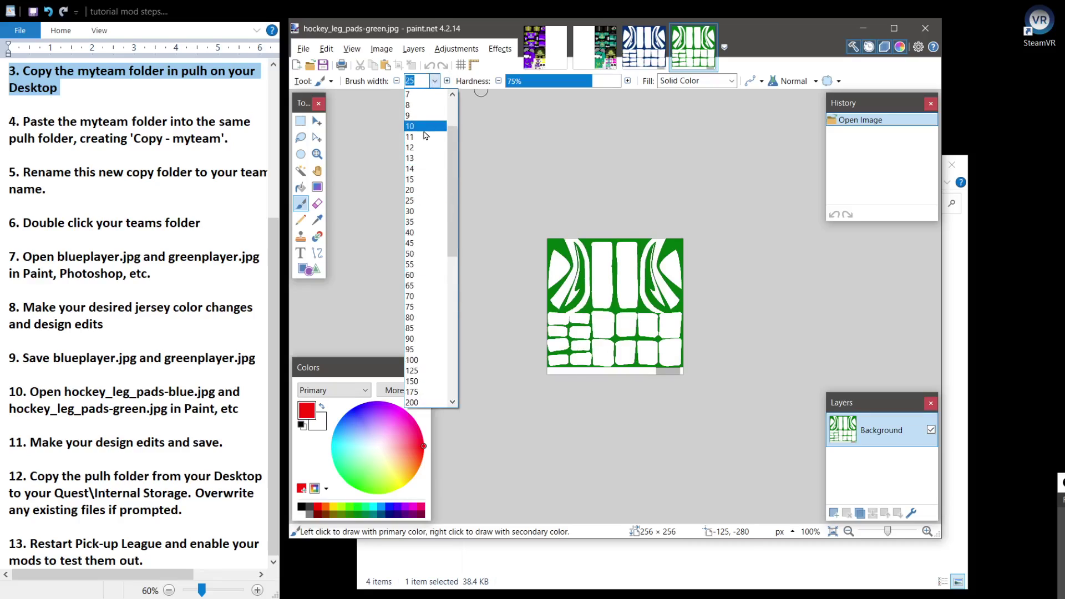
{"action": "left_click", "coordinate": [427, 126]}
{"action": "left_click_drag", "start_coordinate": [562, 256], "coordinate": [570, 294]}
{"action": "left_click_drag", "start_coordinate": [662, 256], "coordinate": [667, 285]}
{"action": "left_click_drag", "start_coordinate": [597, 251], "coordinate": [600, 288]}
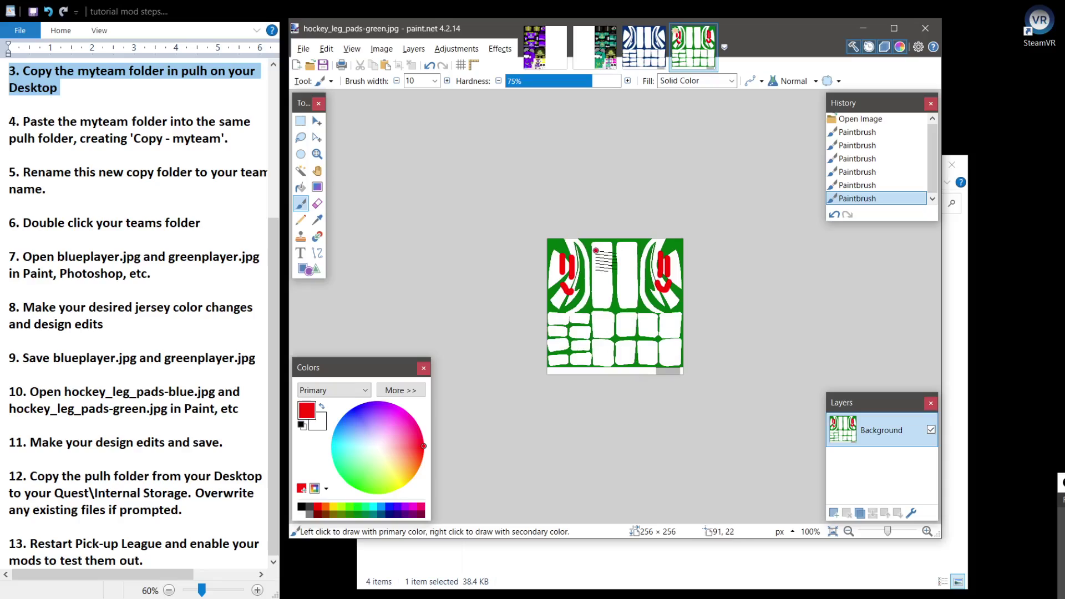
{"action": "left_click_drag", "start_coordinate": [630, 251], "coordinate": [622, 296]}
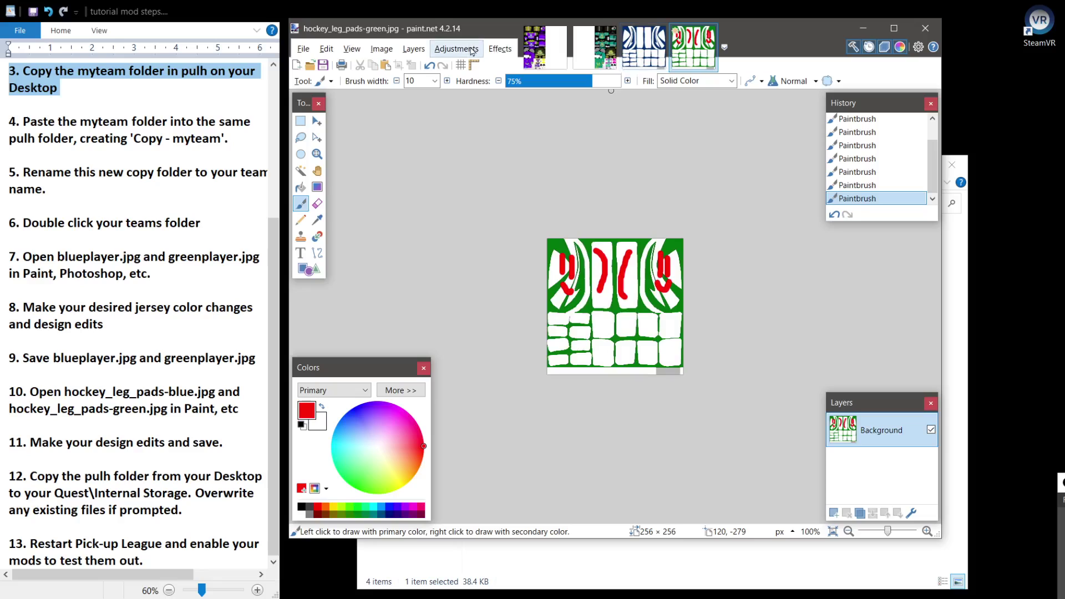
Apply a Hue / Saturation shift to the green leg pads.
{"action": "left_click", "coordinate": [457, 48]}
{"action": "left_click", "coordinate": [478, 130]}
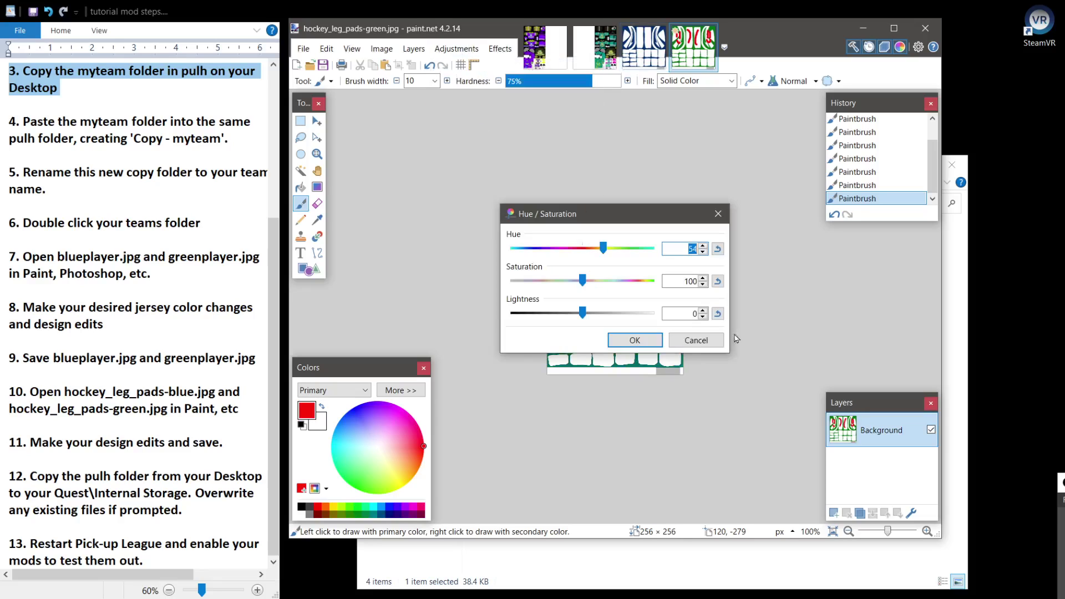
{"action": "left_click", "coordinate": [635, 339]}
Paint red strokes on the blue leg pads' left, right and centre-left columns.
{"action": "left_click", "coordinate": [645, 48]}
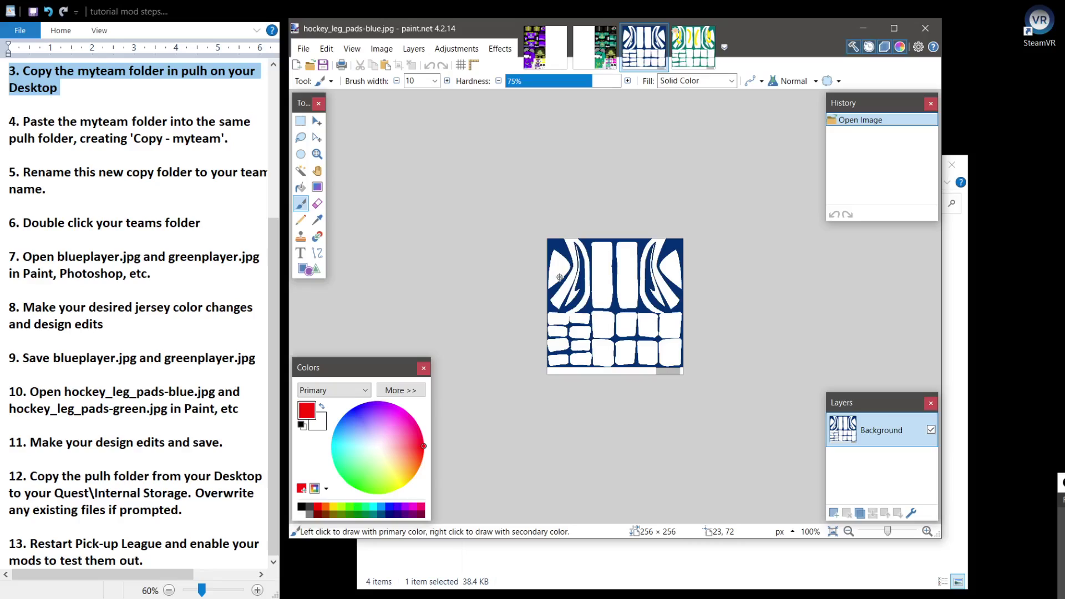
{"action": "mouse_move", "coordinate": [561, 279]}
{"action": "left_mouse_down"}
{"action": "mouse_move", "coordinate": [575, 258]}
{"action": "mouse_move", "coordinate": [565, 283]}
{"action": "mouse_move", "coordinate": [576, 284]}
{"action": "left_mouse_up"}
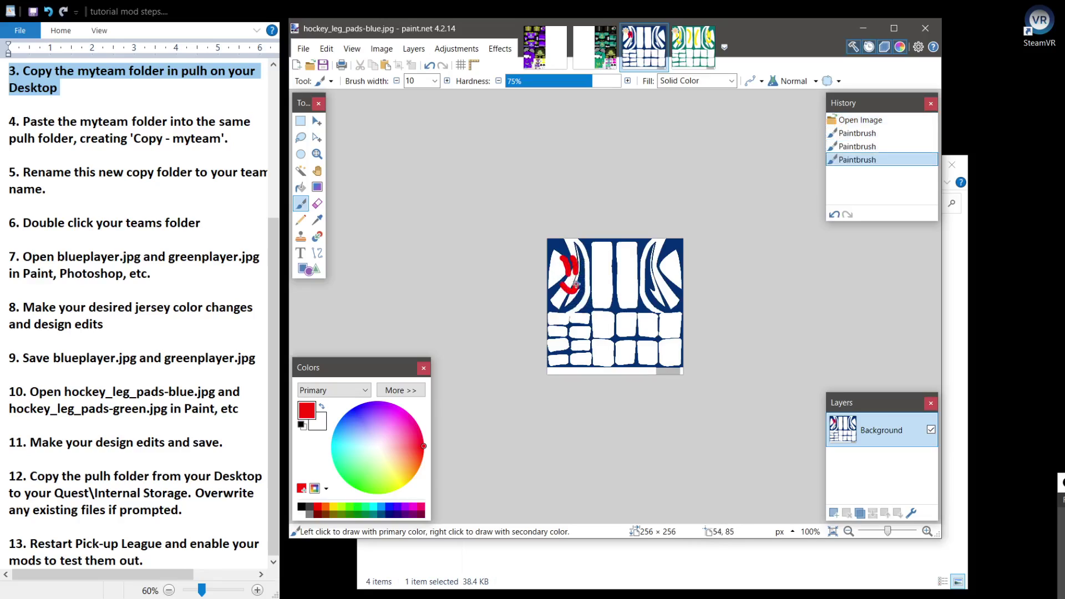
{"action": "mouse_move", "coordinate": [663, 260]}
{"action": "left_mouse_down"}
{"action": "mouse_move", "coordinate": [657, 280]}
{"action": "mouse_move", "coordinate": [668, 288]}
{"action": "left_mouse_up"}
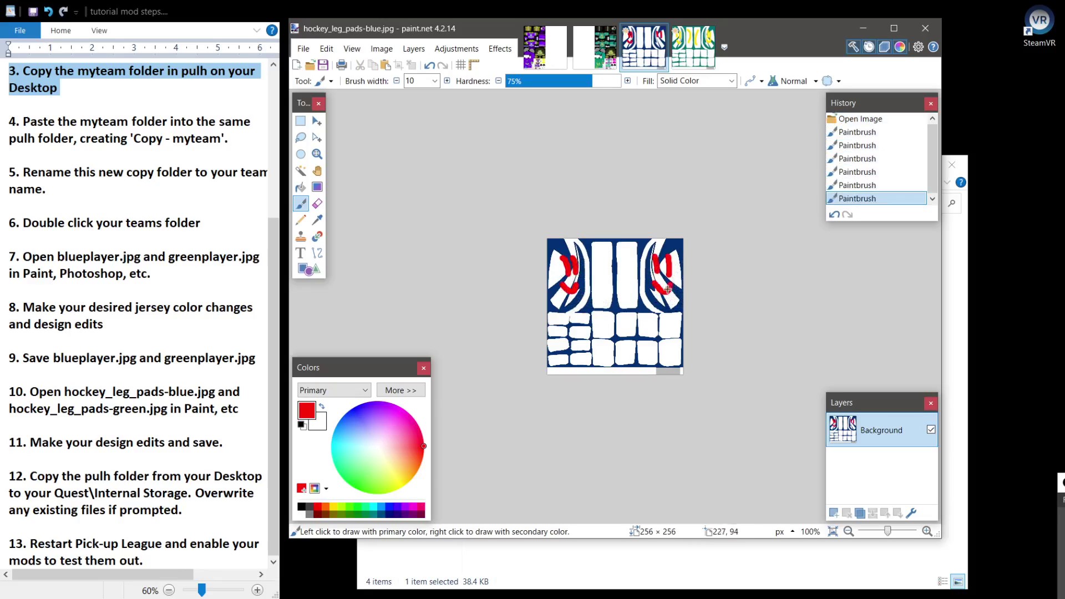
{"action": "mouse_move", "coordinate": [602, 255]}
{"action": "left_mouse_down"}
{"action": "mouse_move", "coordinate": [606, 285]}
{"action": "mouse_move", "coordinate": [627, 283]}
{"action": "left_mouse_up"}
Save both the blue and green leg-pad textures as JPEG.
{"action": "left_click", "coordinate": [341, 67]}
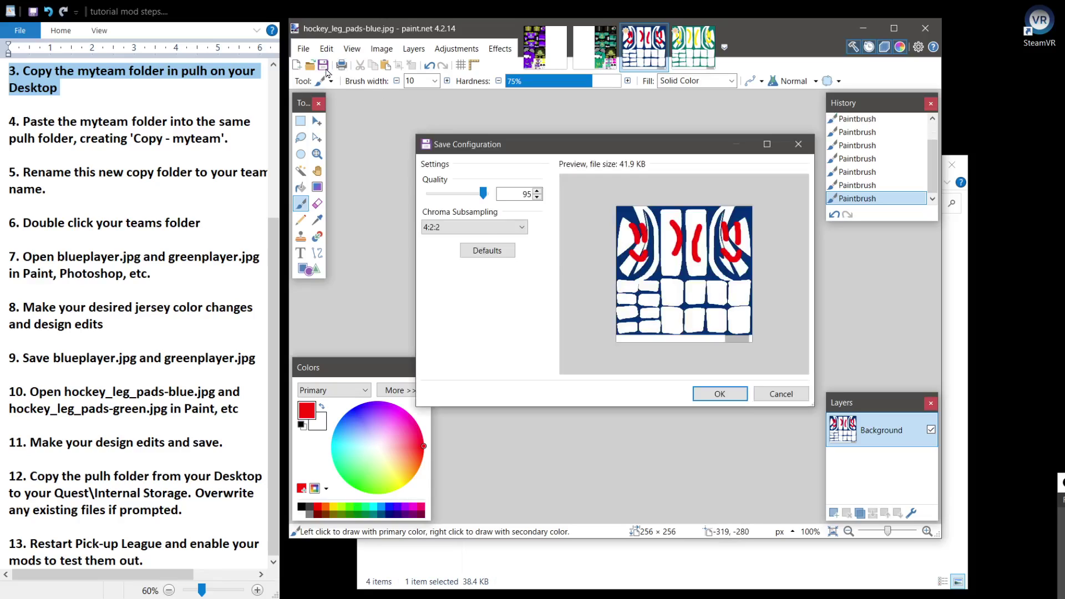
{"action": "left_click", "coordinate": [711, 393]}
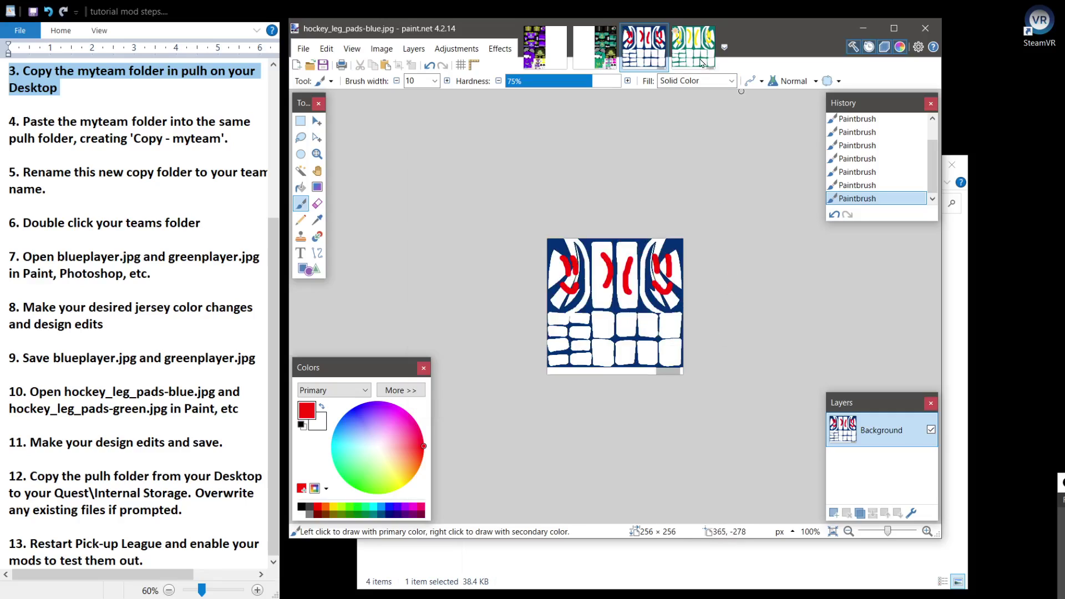
{"action": "left_click", "coordinate": [700, 63]}
{"action": "key", "text": "ctrl+s"}
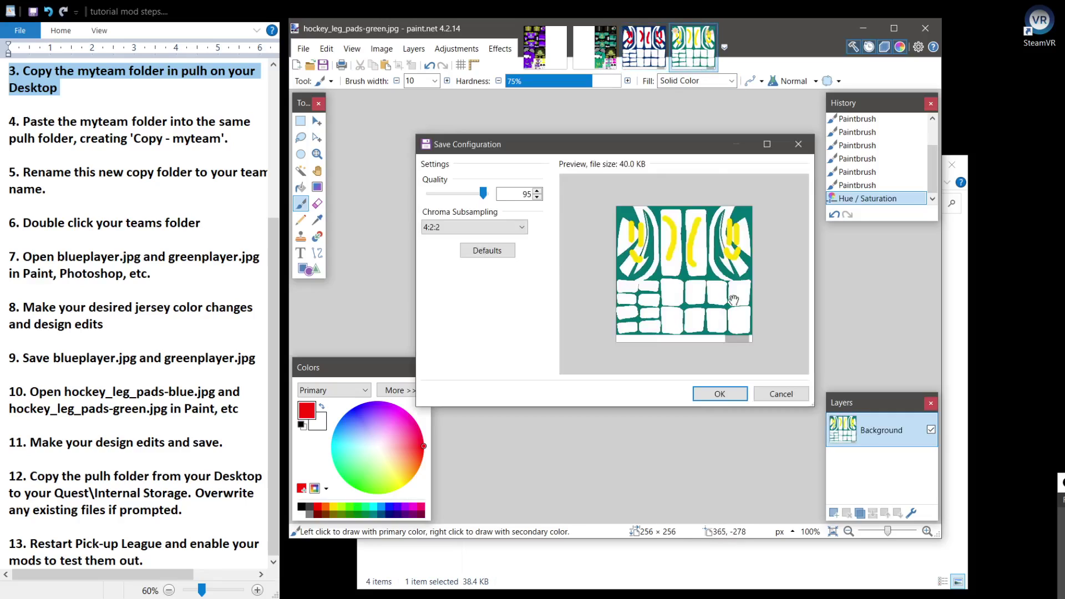
{"action": "left_click", "coordinate": [711, 392]}
Flip through the open leg-pad and jersey textures, ending on blueplayer.jpg.
{"action": "left_click", "coordinate": [645, 48]}
{"action": "left_click", "coordinate": [606, 47]}
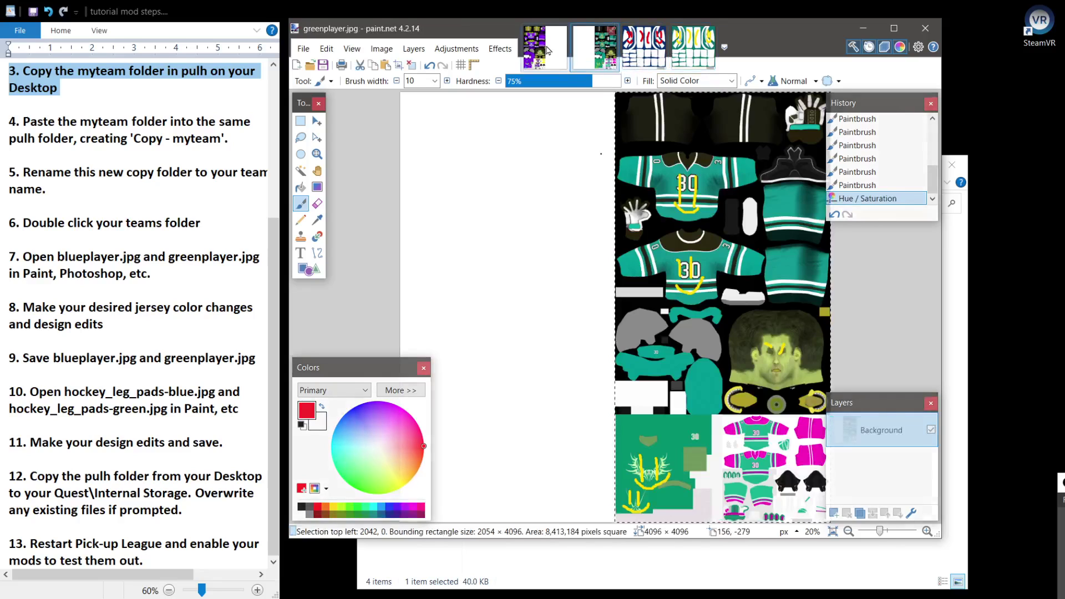
{"action": "left_click", "coordinate": [662, 50]}
{"action": "left_click", "coordinate": [694, 52]}
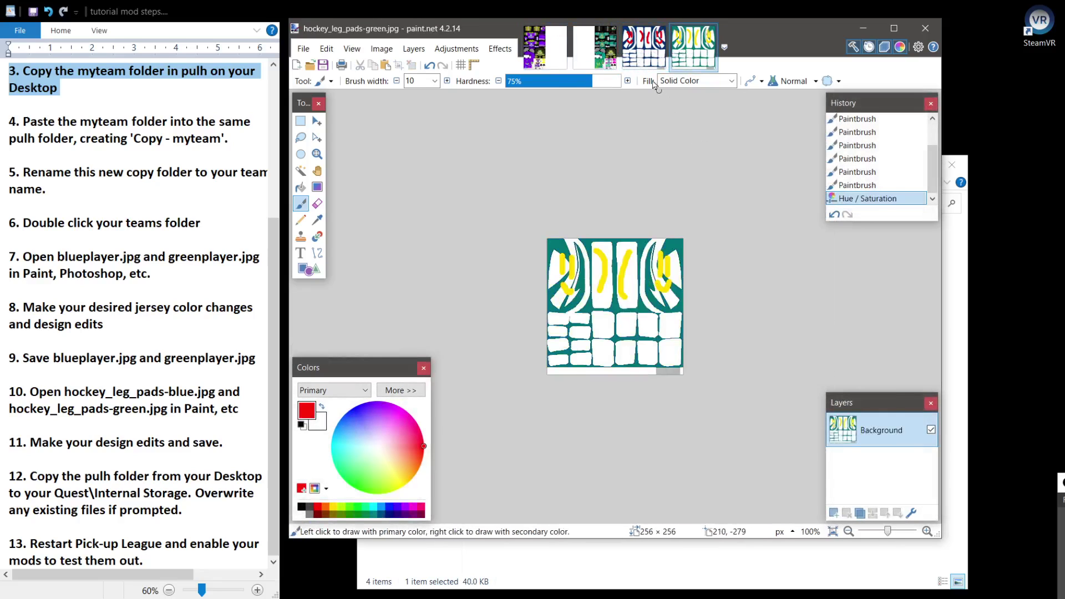
{"action": "left_click", "coordinate": [645, 59]}
{"action": "left_click", "coordinate": [586, 53]}
{"action": "left_click", "coordinate": [645, 48]}
{"action": "left_click", "coordinate": [535, 48]}
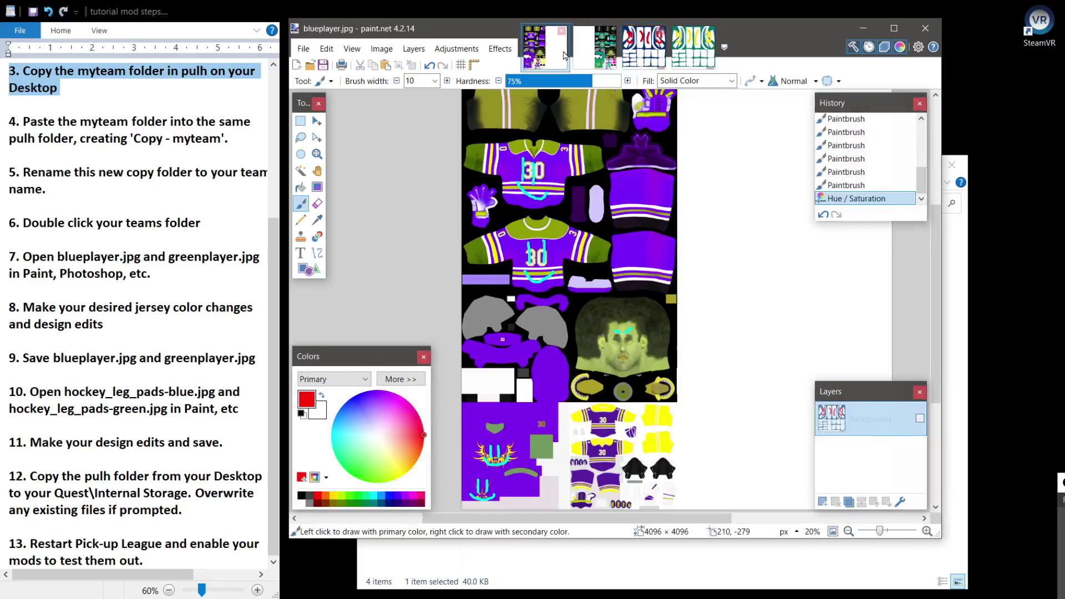
Close paint.net and view the original myteam textures, then return to the Wraiths folder.
{"action": "left_click", "coordinate": [926, 33]}
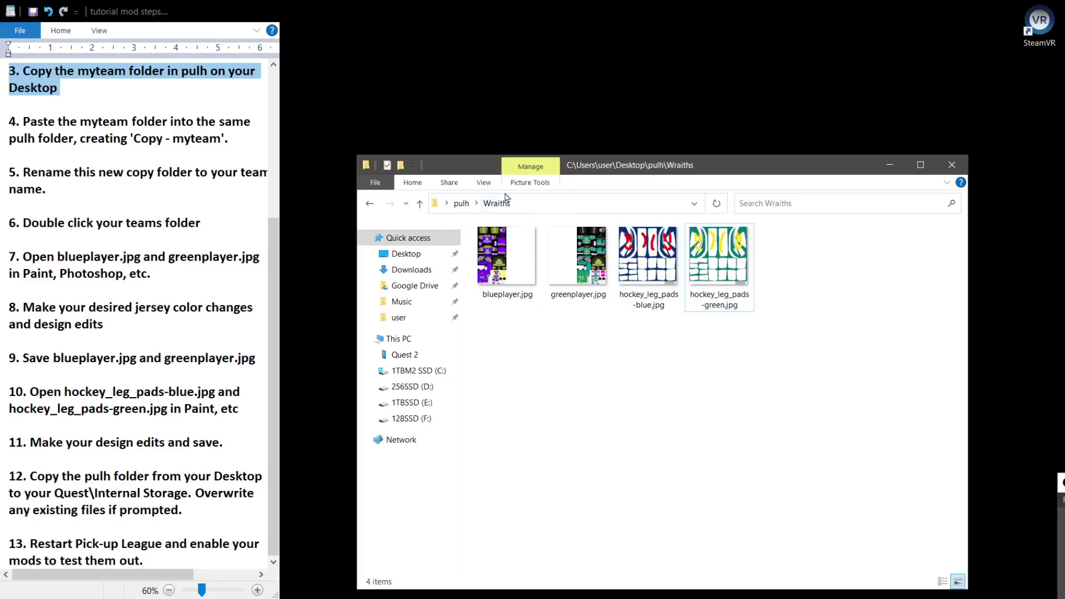
{"action": "left_click", "coordinate": [461, 204]}
{"action": "double_click", "coordinate": [574, 265]}
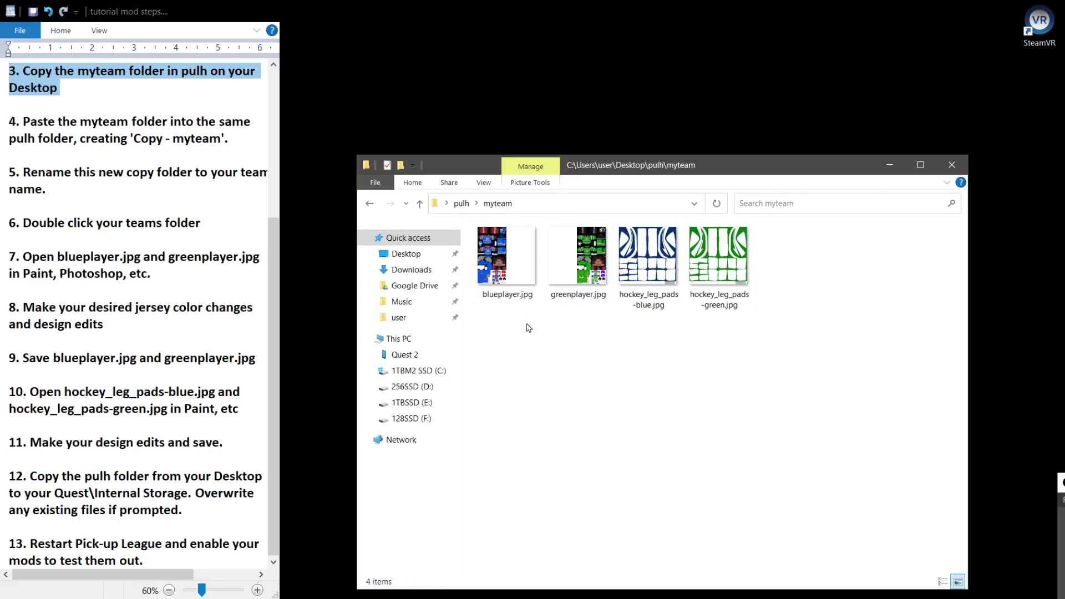
{"action": "left_click", "coordinate": [463, 204]}
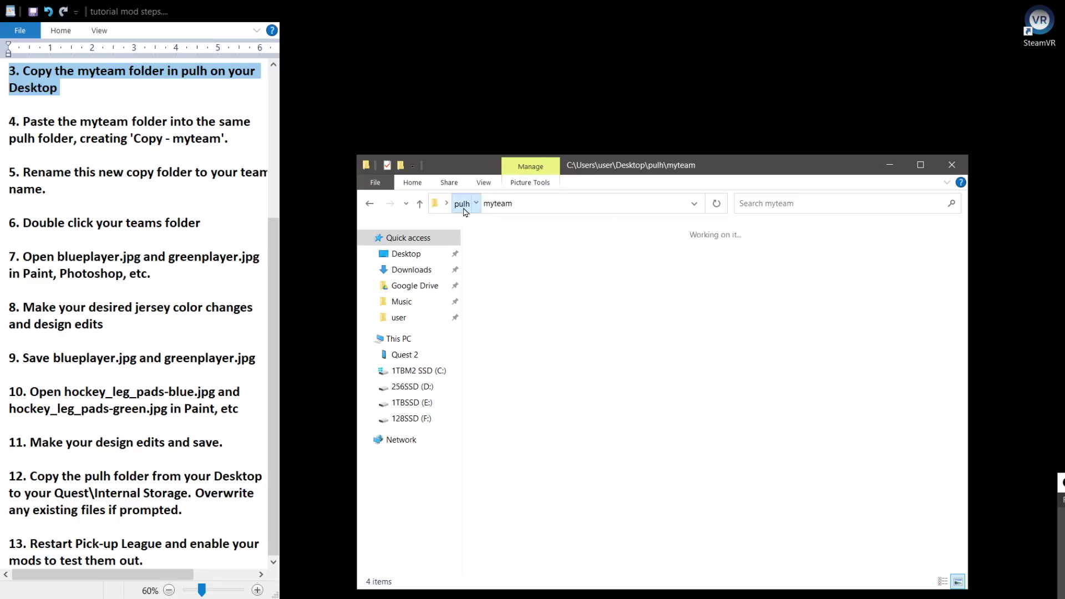
{"action": "double_click", "coordinate": [577, 265]}
Move the Wraiths folder window up and left, then close it.
{"action": "left_click_drag", "start_coordinate": [506, 344], "coordinate": [729, 363]}
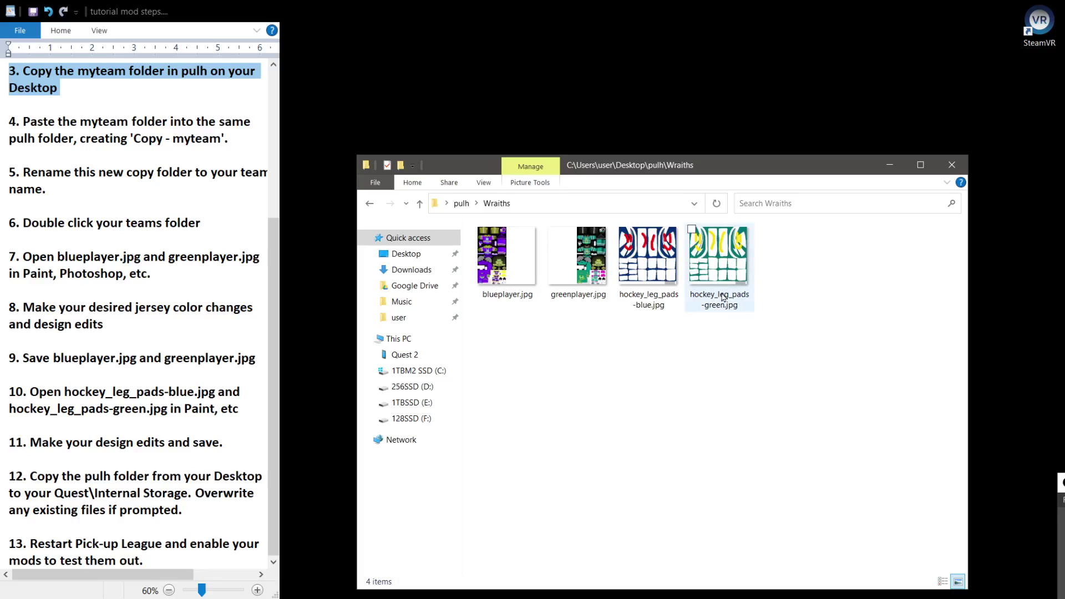
{"action": "left_click_drag", "start_coordinate": [731, 174], "coordinate": [699, 102]}
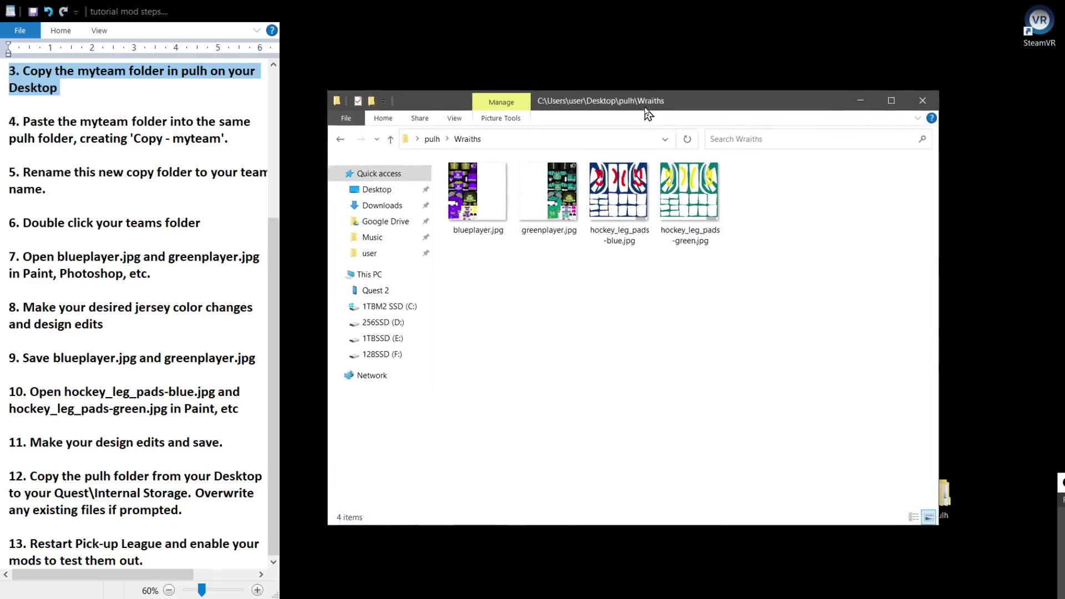
{"action": "left_click", "coordinate": [919, 93]}
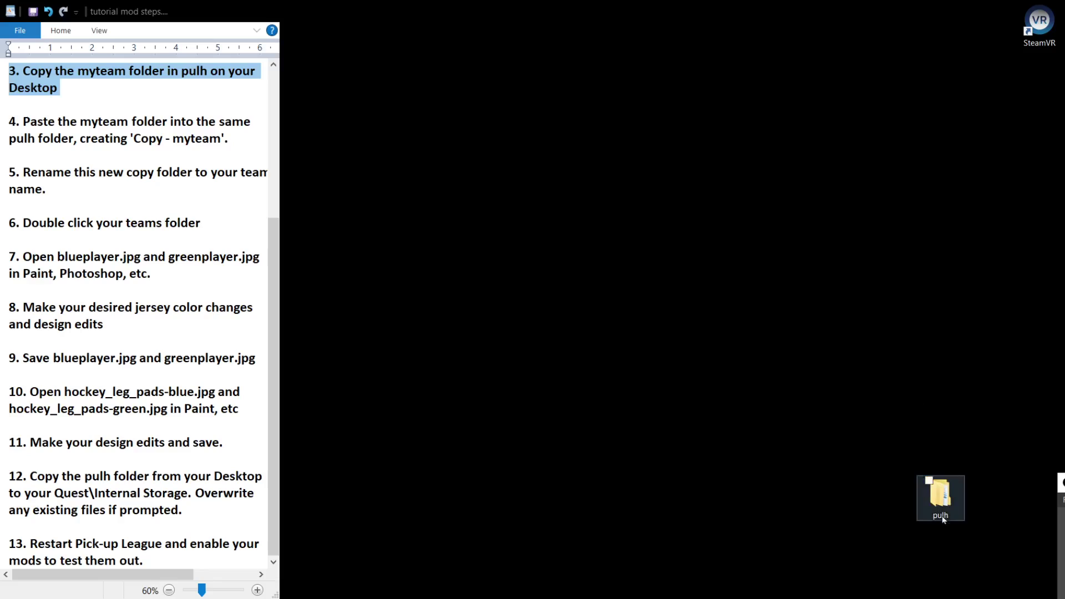
Copy the pulh folder on the desktop and open File Explorer at This PC.
{"action": "right_click", "coordinate": [944, 499]}
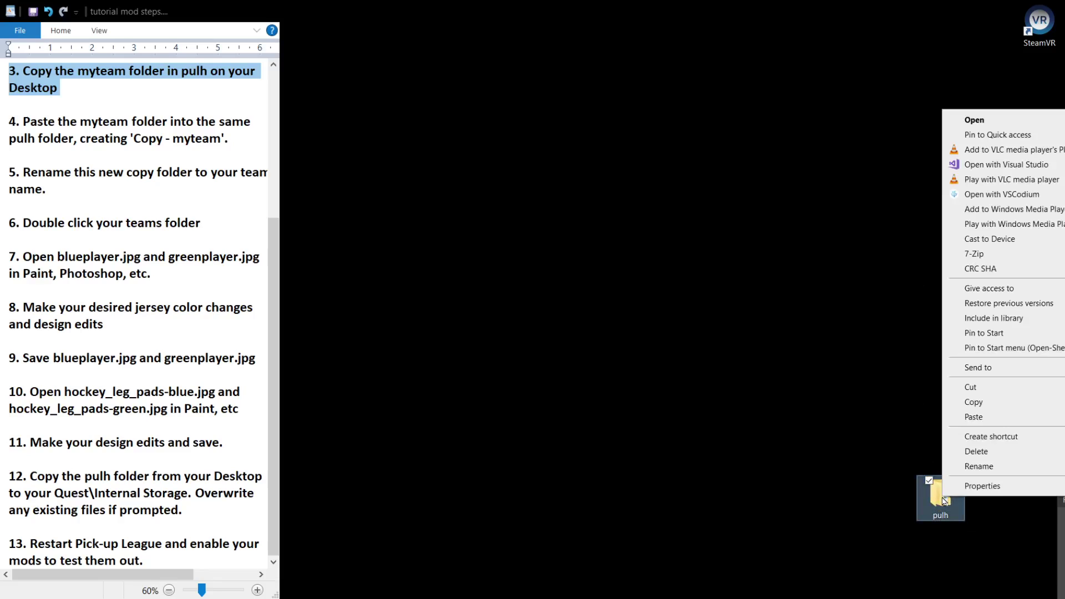
{"action": "left_click", "coordinate": [973, 401]}
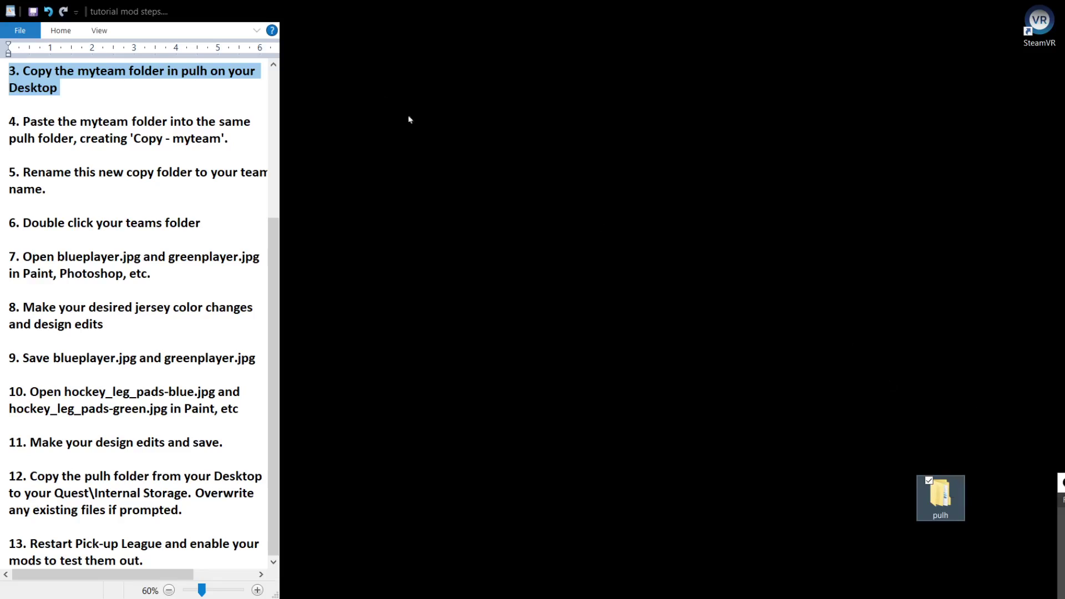
{"action": "key", "text": "super+e"}
Paste pulh into Quest 2's internal shared storage, approving the merge with the existing pulh folder.
{"action": "left_click_drag", "start_coordinate": [497, 95], "coordinate": [493, 59]}
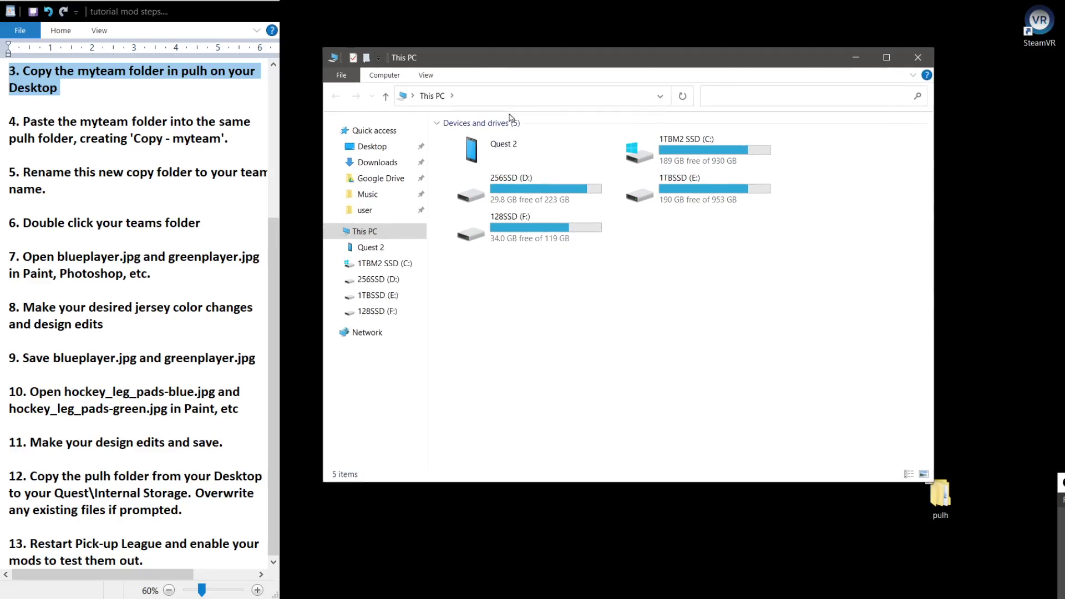
{"action": "double_click", "coordinate": [503, 145]}
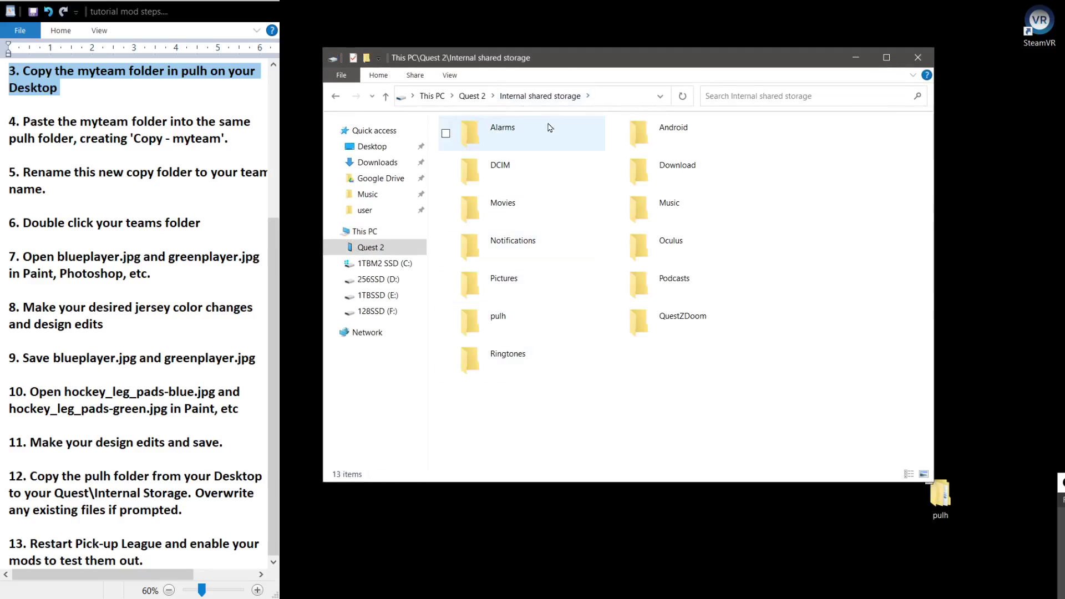
{"action": "right_click", "coordinate": [682, 389]}
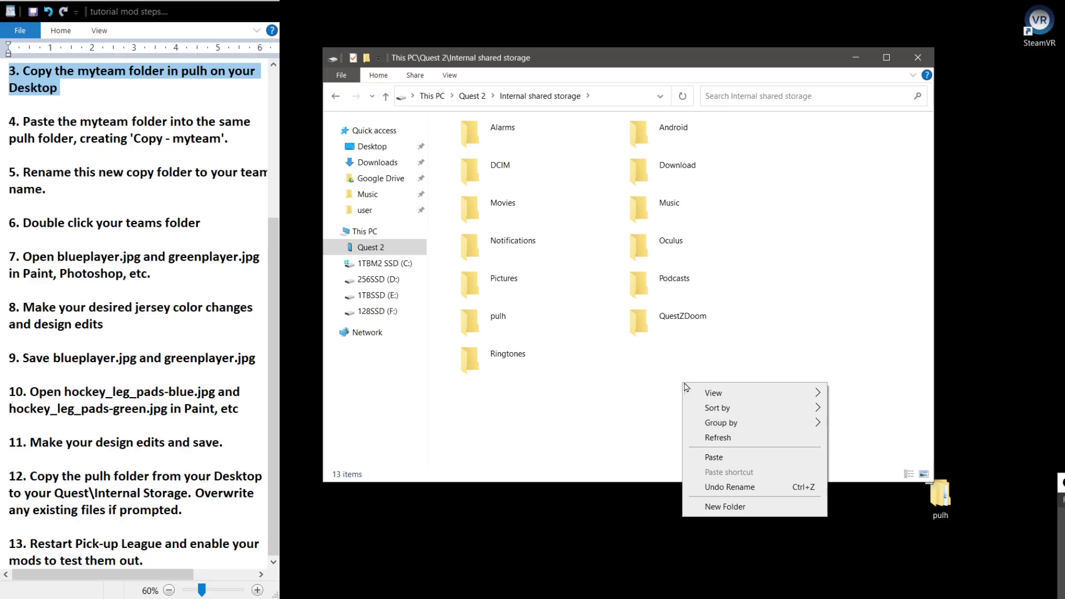
{"action": "left_click", "coordinate": [714, 457]}
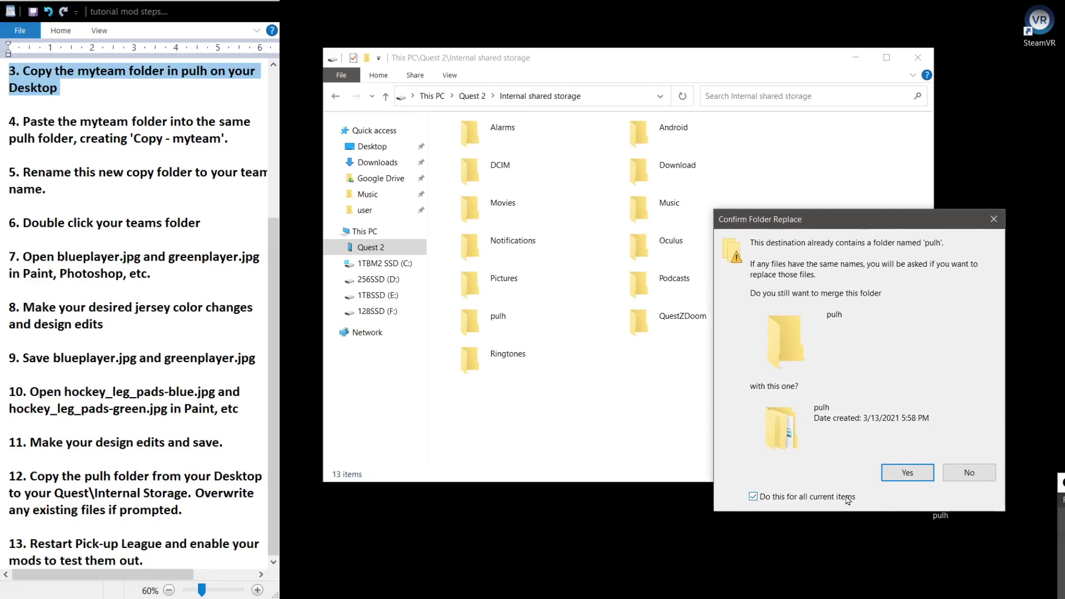
{"action": "left_click", "coordinate": [908, 473]}
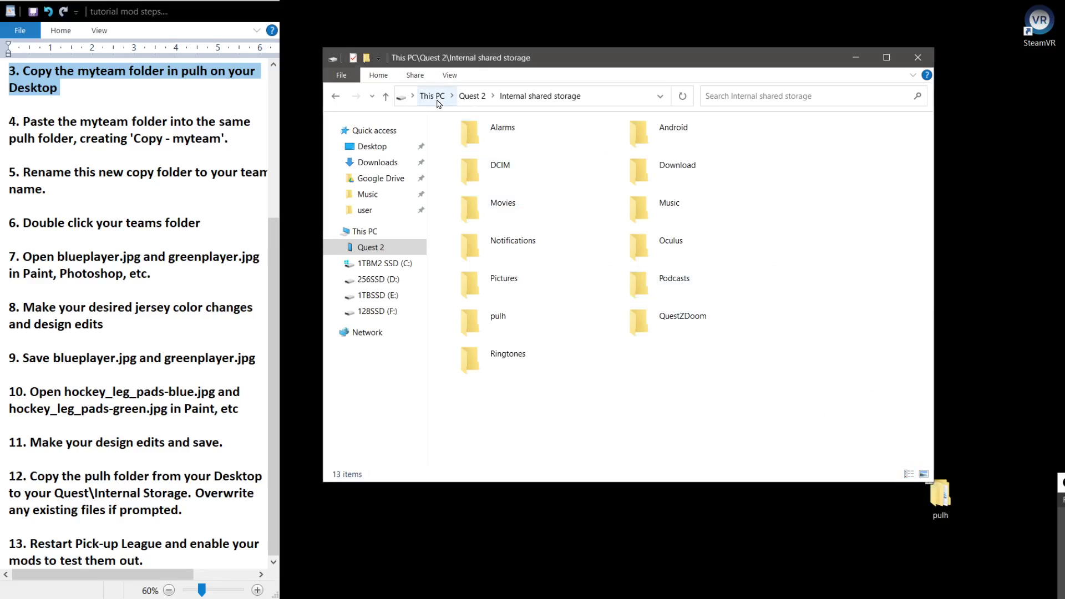
Open the Quest's pulh > Wraiths folder and preview greenplayer.jpg and blueplayer.jpg.
{"action": "double_click", "coordinate": [509, 318]}
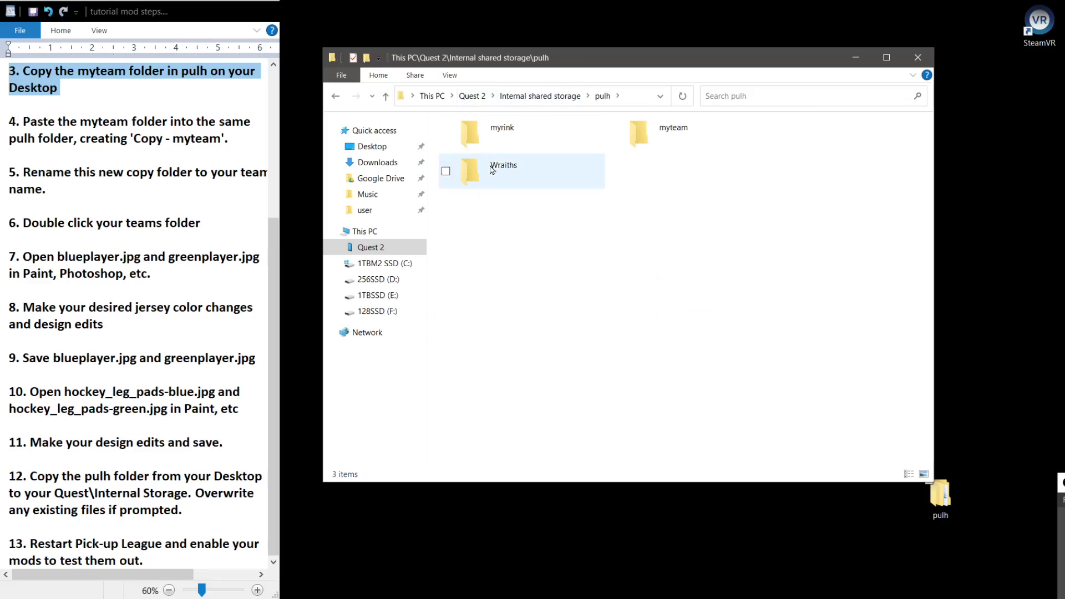
{"action": "double_click", "coordinate": [500, 170]}
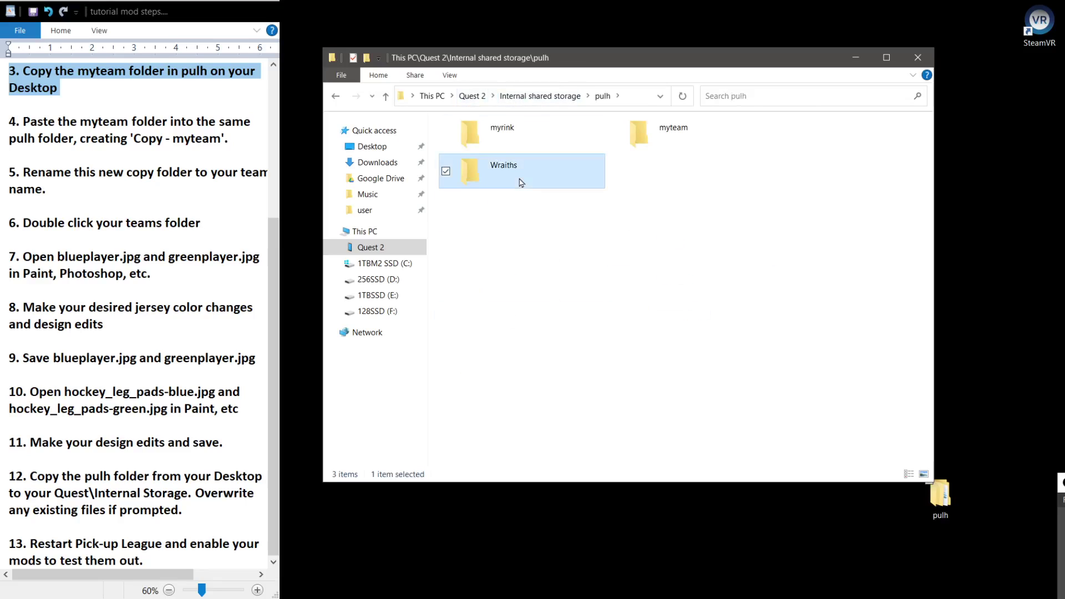
{"action": "double_click", "coordinate": [640, 134]}
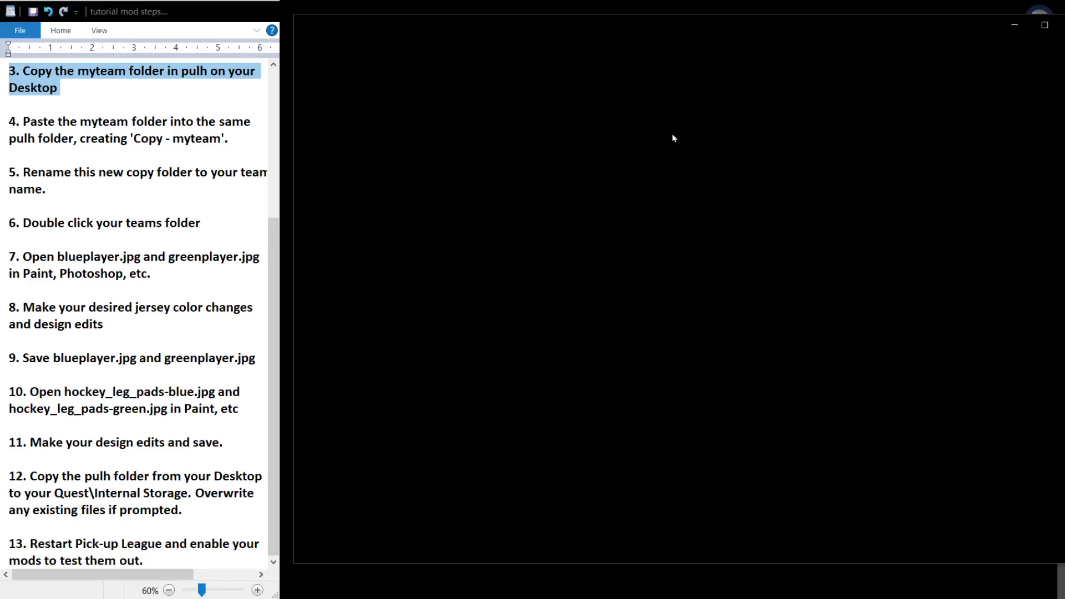
{"action": "left_click", "coordinate": [1063, 25]}
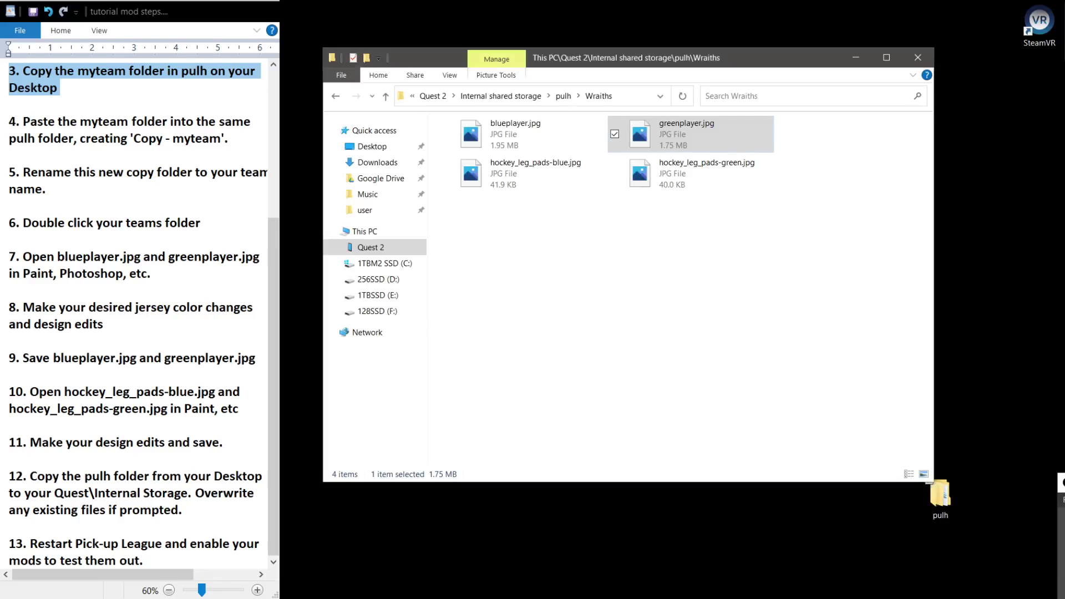
{"action": "double_click", "coordinate": [516, 129]}
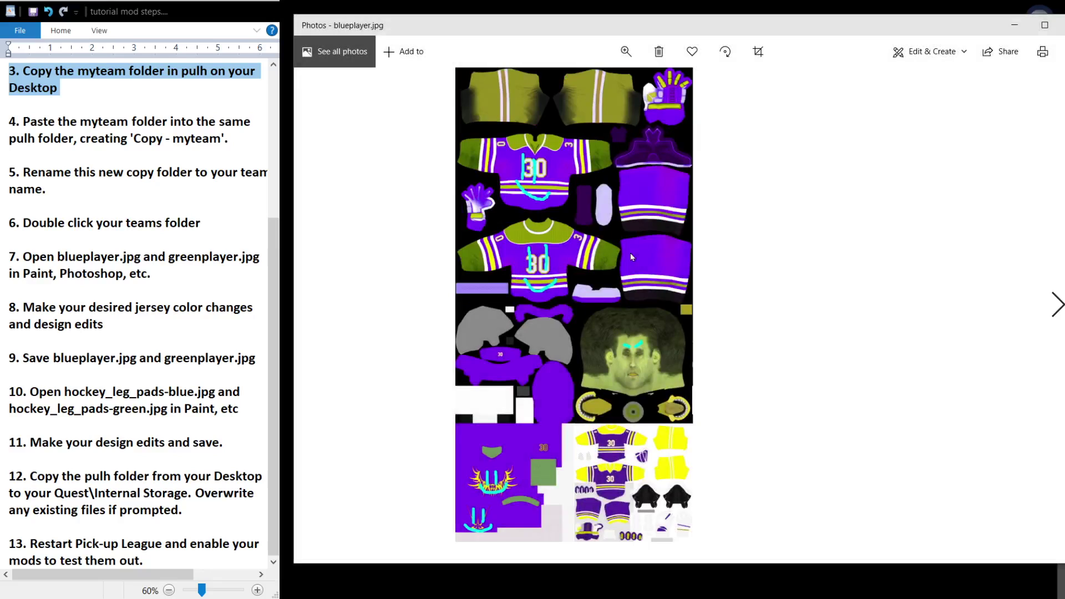
{"action": "left_click", "coordinate": [1063, 25]}
{"action": "left_click_drag", "start_coordinate": [631, 60], "coordinate": [613, 52]}
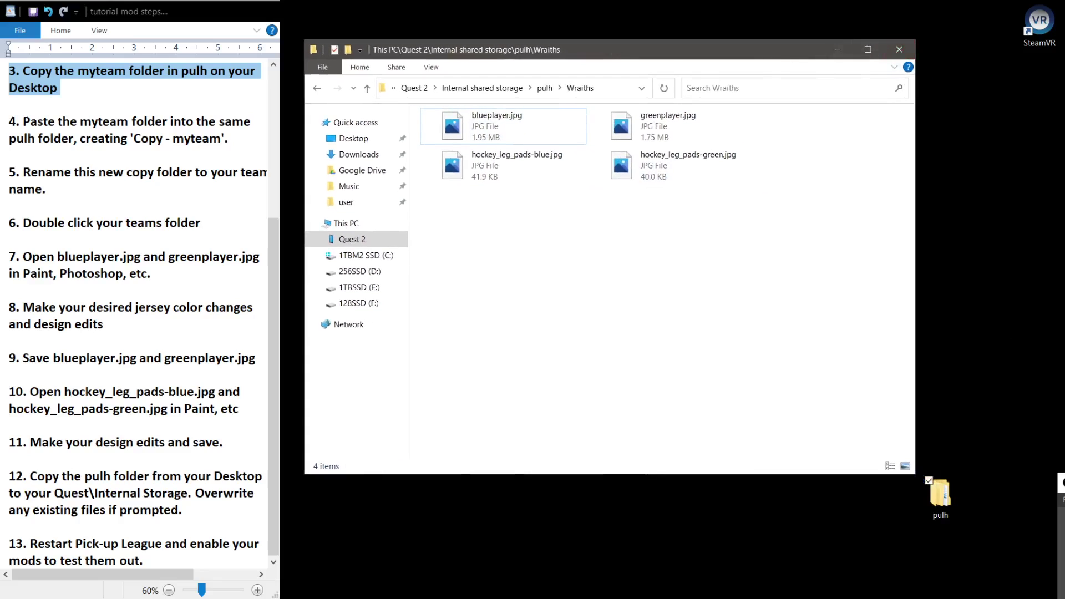
Highlight step 13 in the WordPad notes and return Explorer to the Quest's pulh folder.
{"action": "left_click", "coordinate": [47, 457]}
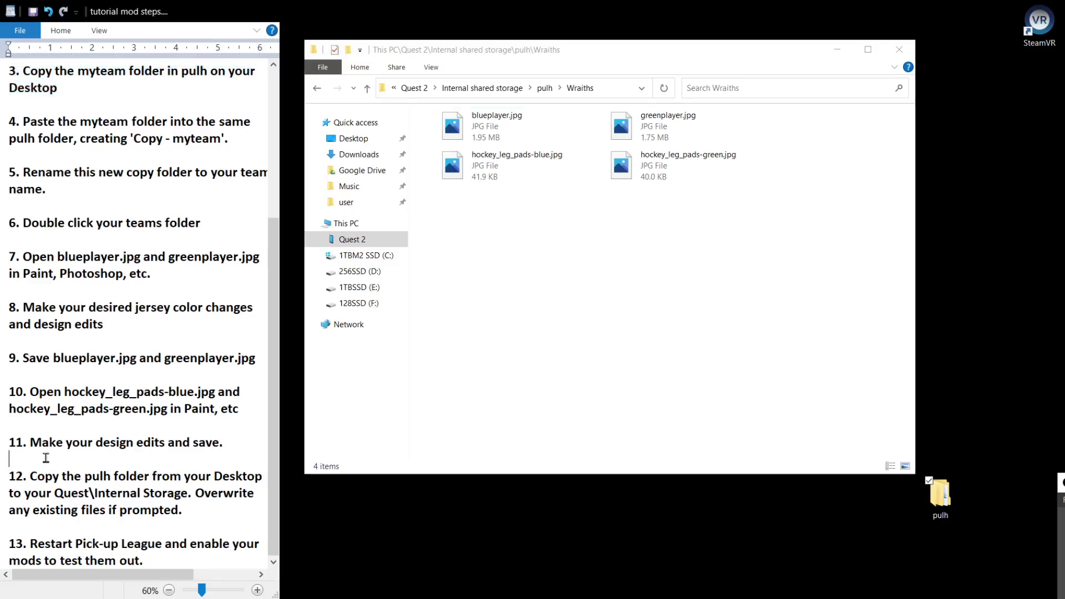
{"action": "left_click_drag", "start_coordinate": [31, 528], "coordinate": [157, 556]}
{"action": "left_click", "coordinate": [890, 364]}
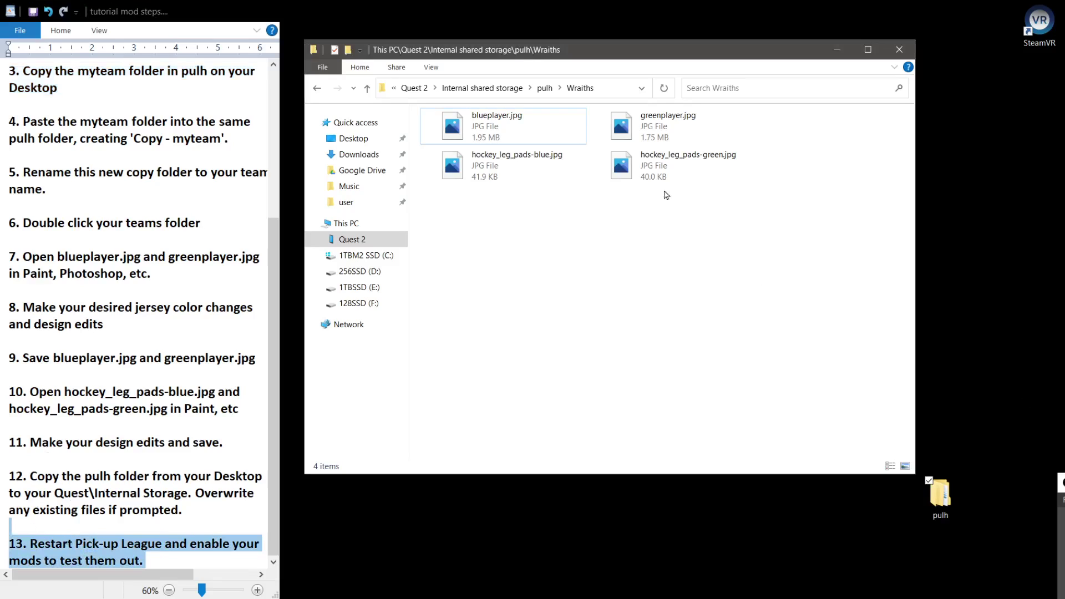
{"action": "left_click", "coordinate": [544, 87]}
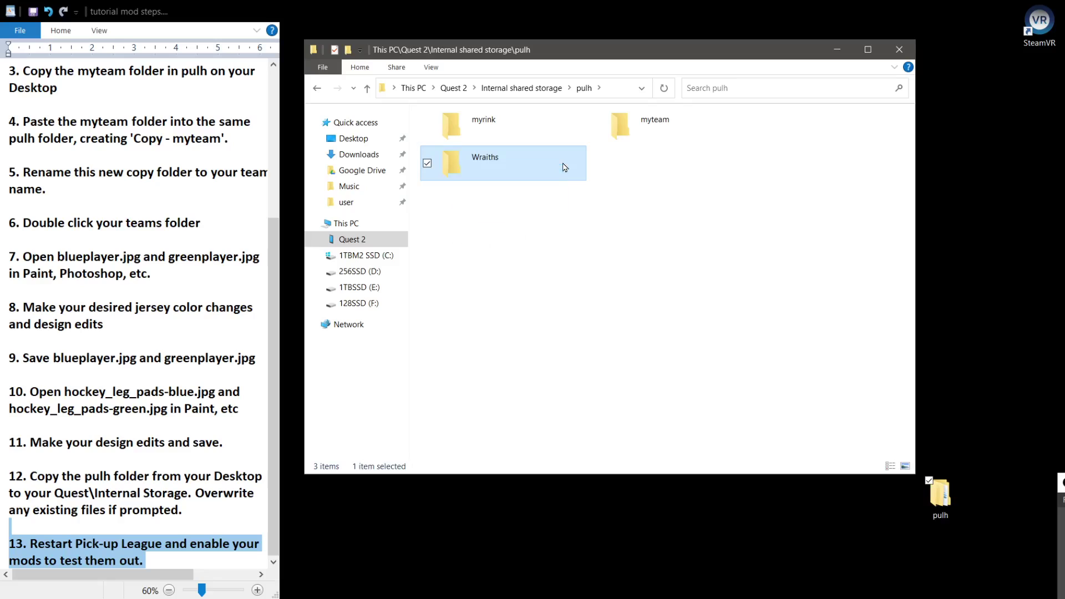
{"action": "left_click", "coordinate": [576, 254]}
{"action": "left_click_drag", "start_coordinate": [656, 164], "coordinate": [452, 233]}
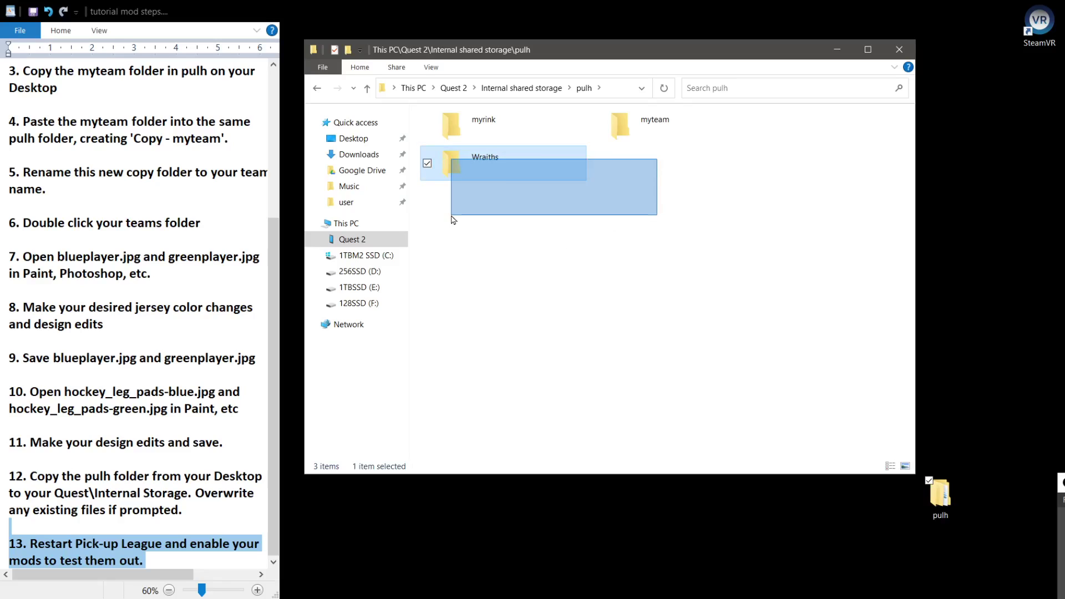
{"action": "left_click_drag", "start_coordinate": [616, 247], "coordinate": [472, 173]}
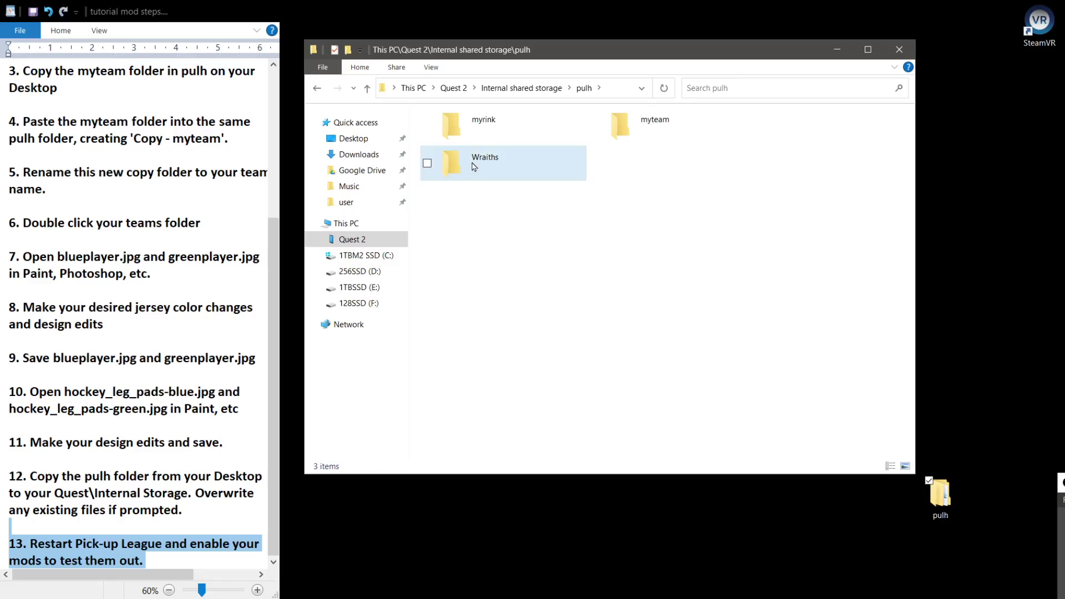